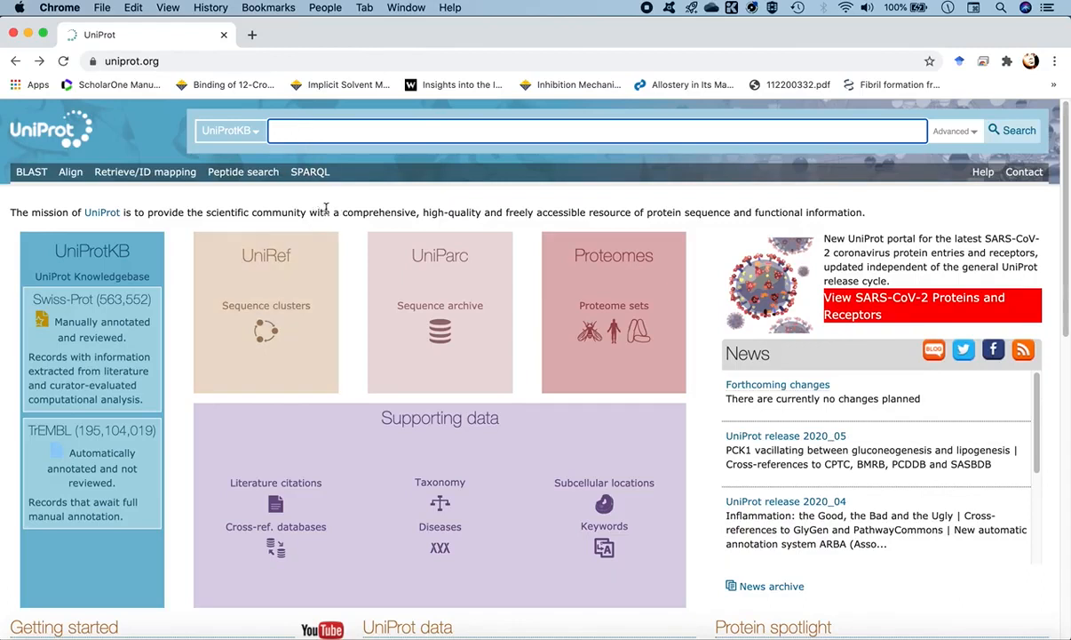
Search UniProtKB for "dopamine d1 receptor" and open the human DRD1 entry, P21728.
text(dopamine d1 receptor)
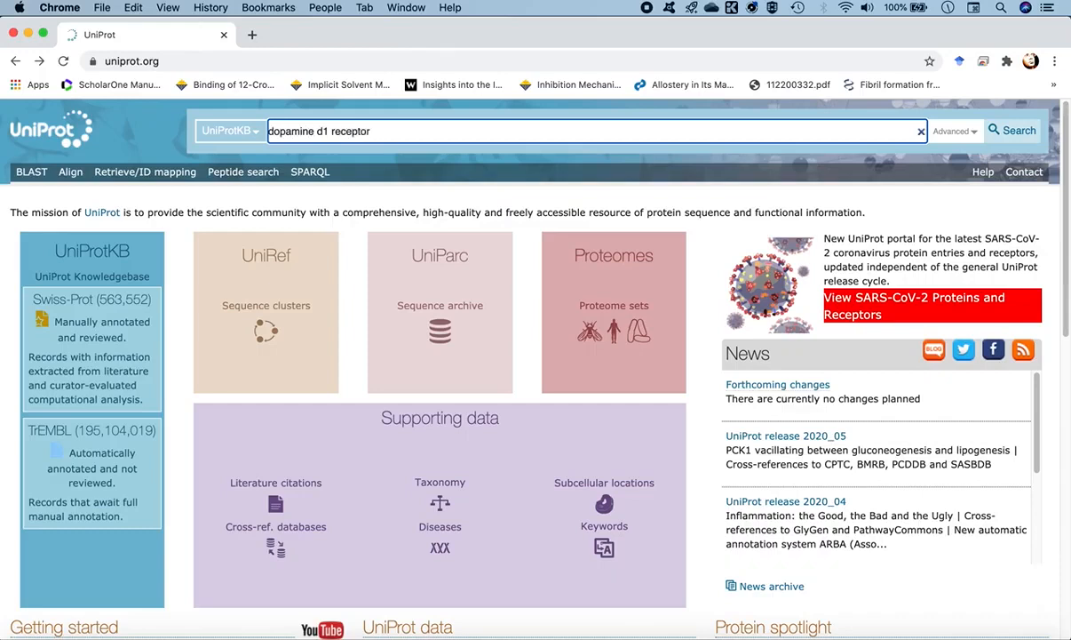
key(Return)
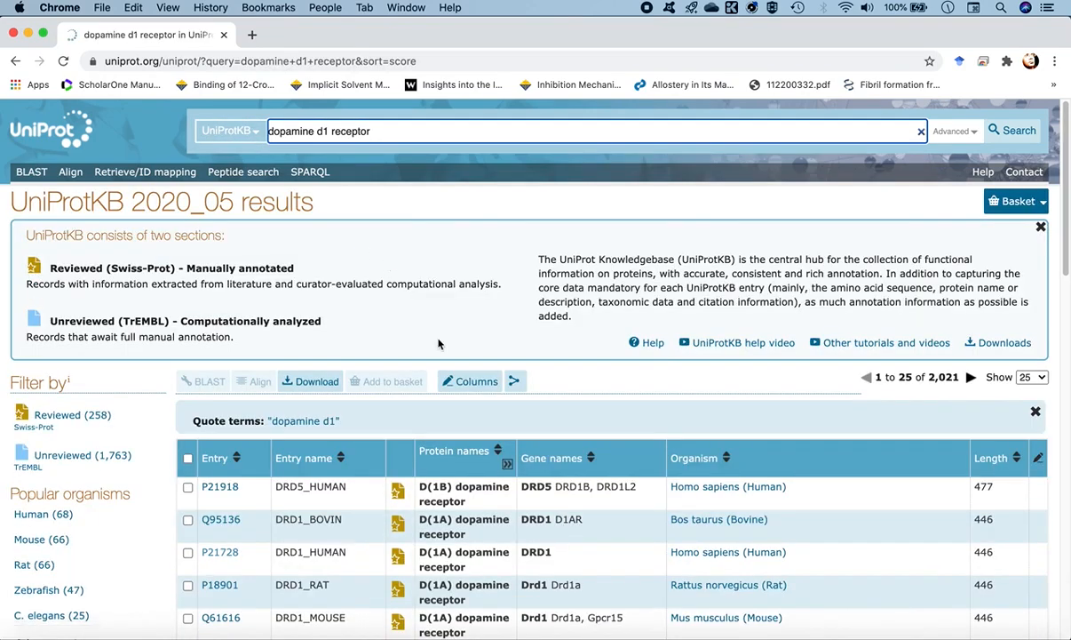
scroll(438, 343, down, 2)
scroll(438, 343, down, 3)
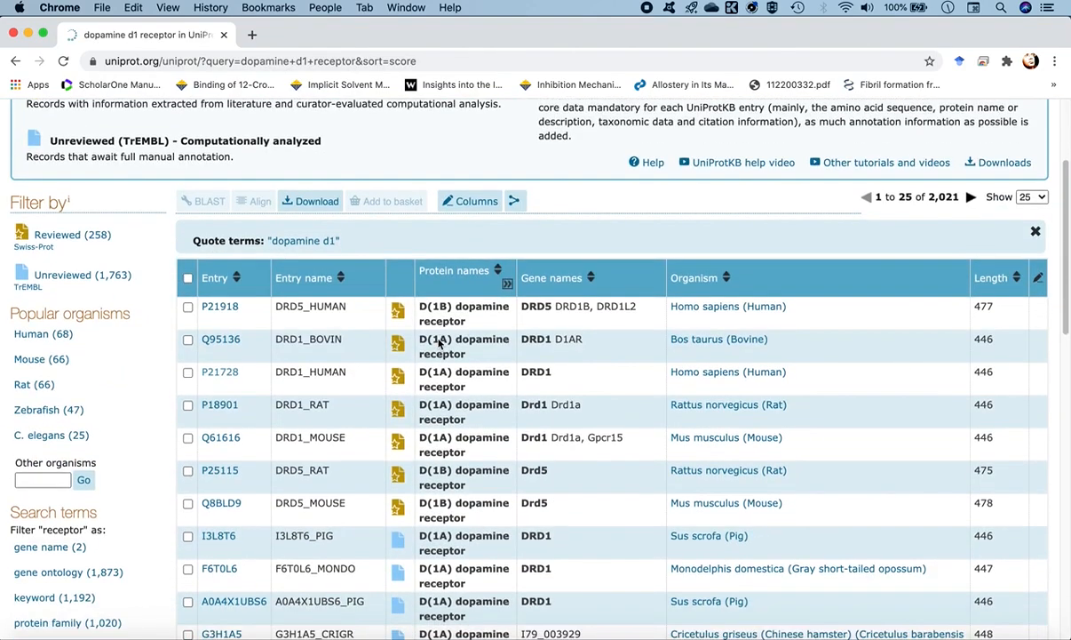
scroll(466, 378, down, 2)
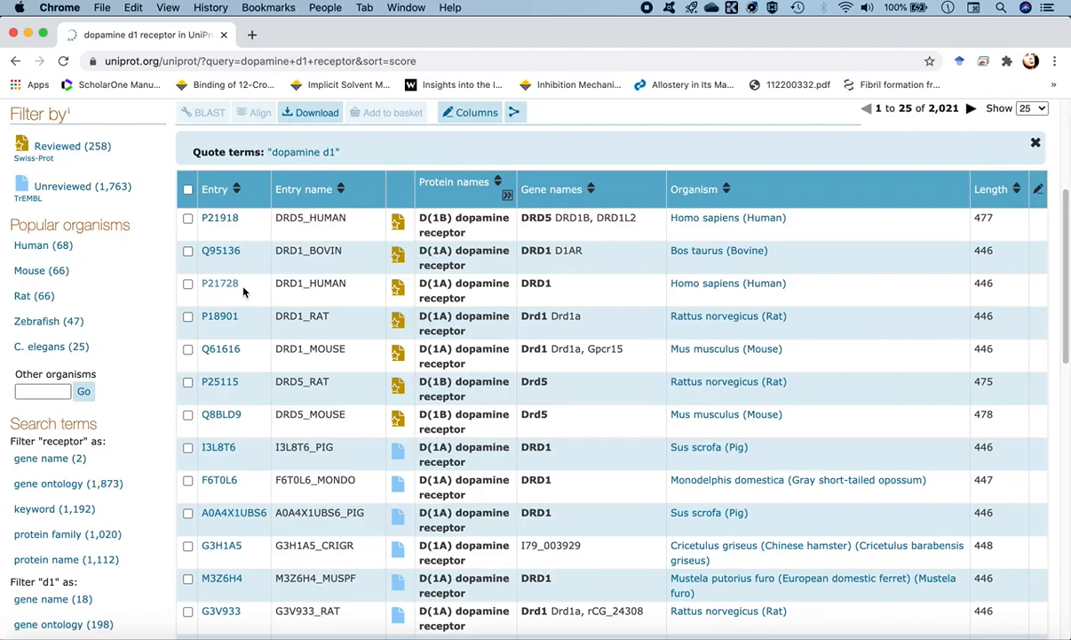
click(232, 287)
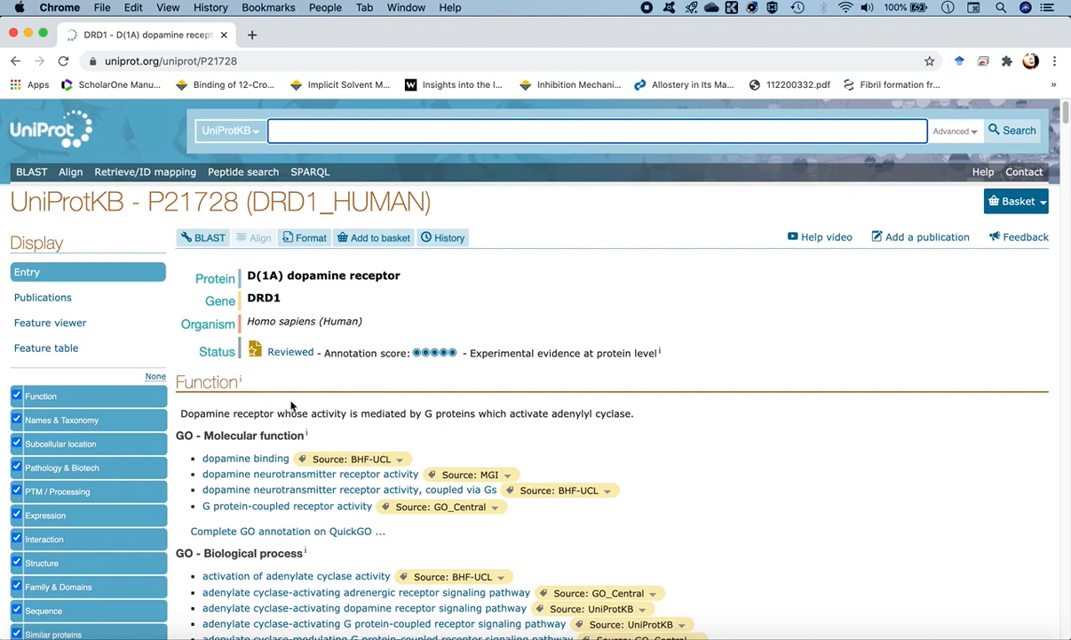
Examine the DRD1 entry's function, taxonomy, subcellular location, topology, chemistry databases, expression, interaction and structure sections.
scroll(629, 427, down, 3)
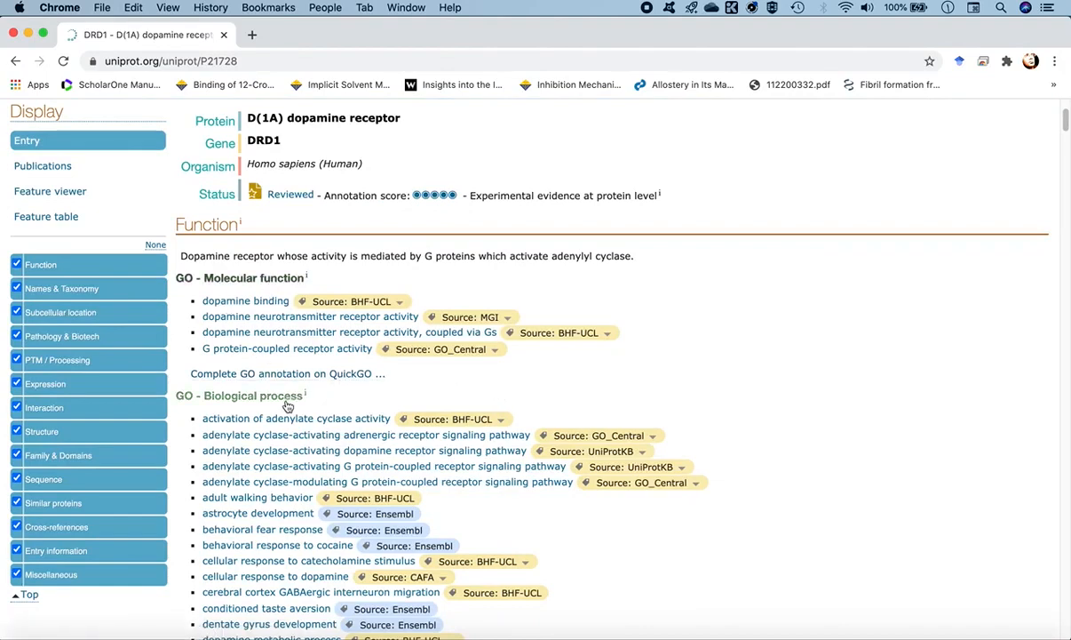
scroll(748, 436, down, 7)
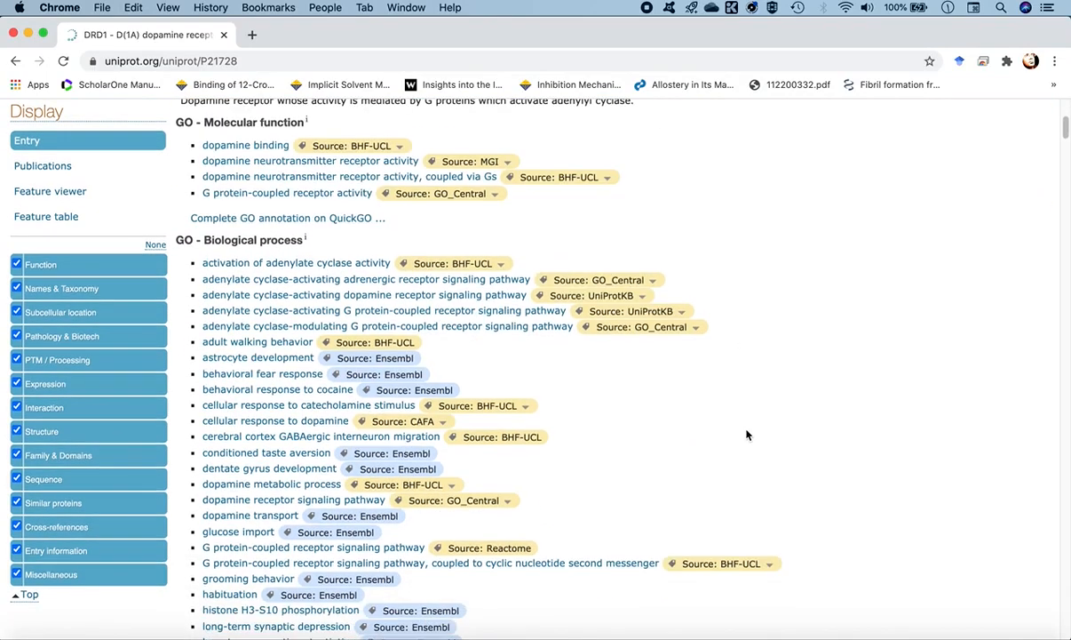
scroll(695, 445, down, 13)
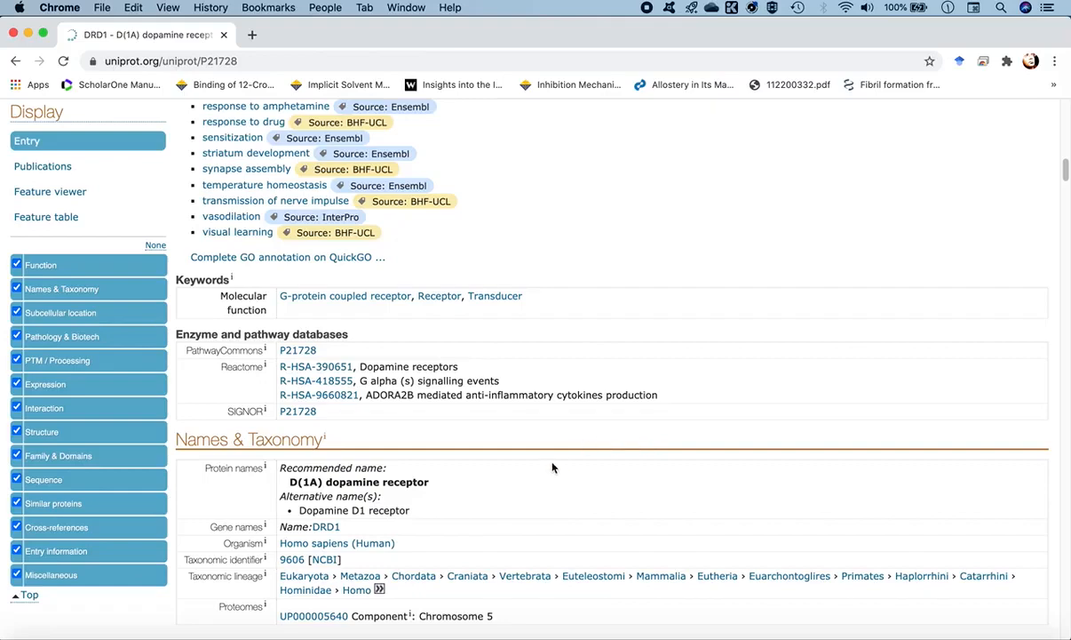
scroll(552, 467, down, 5)
scroll(552, 467, down, 5)
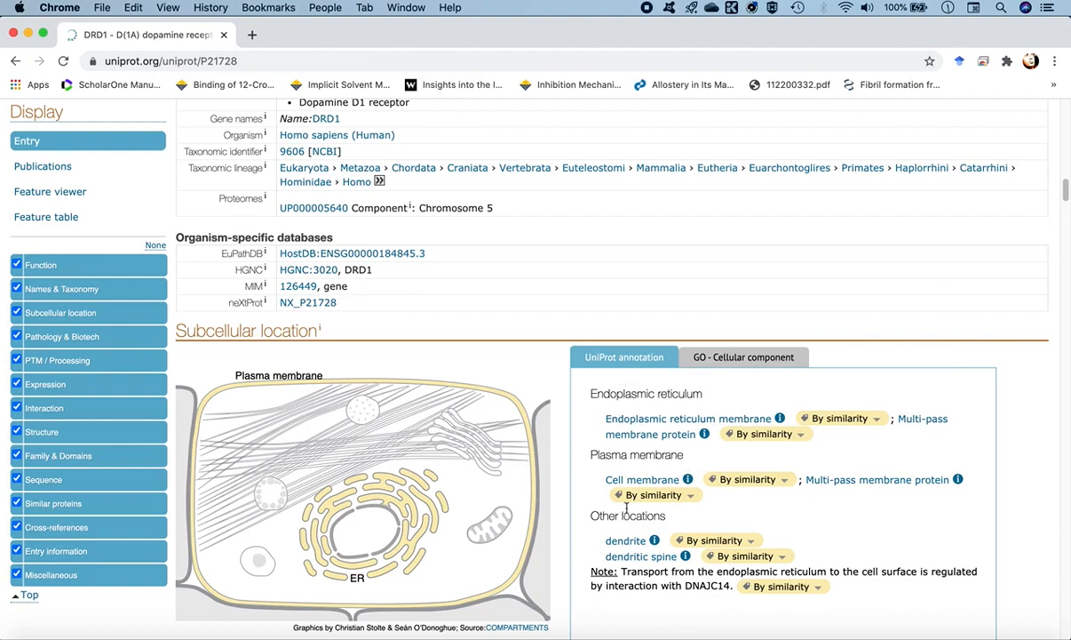
scroll(570, 493, down, 5)
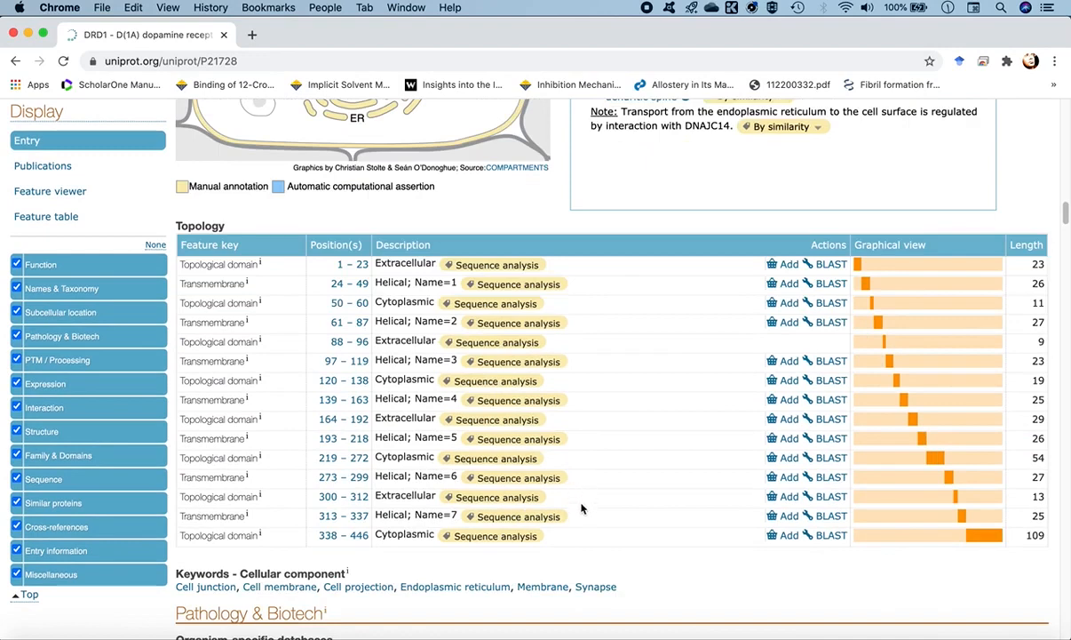
scroll(581, 506, down, 1)
scroll(627, 514, down, 1)
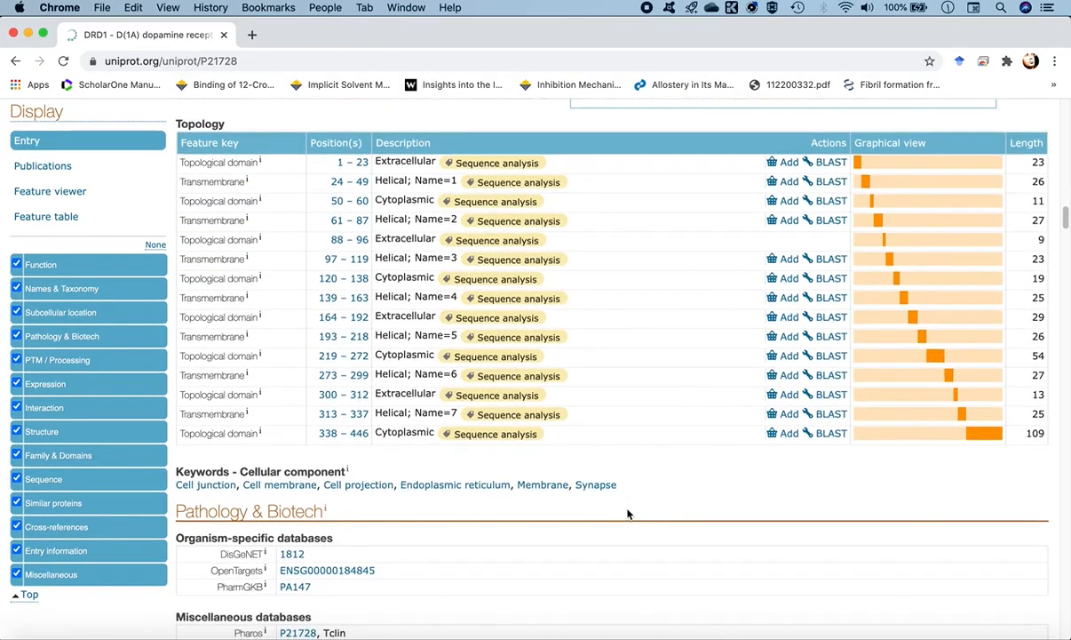
scroll(627, 514, down, 1)
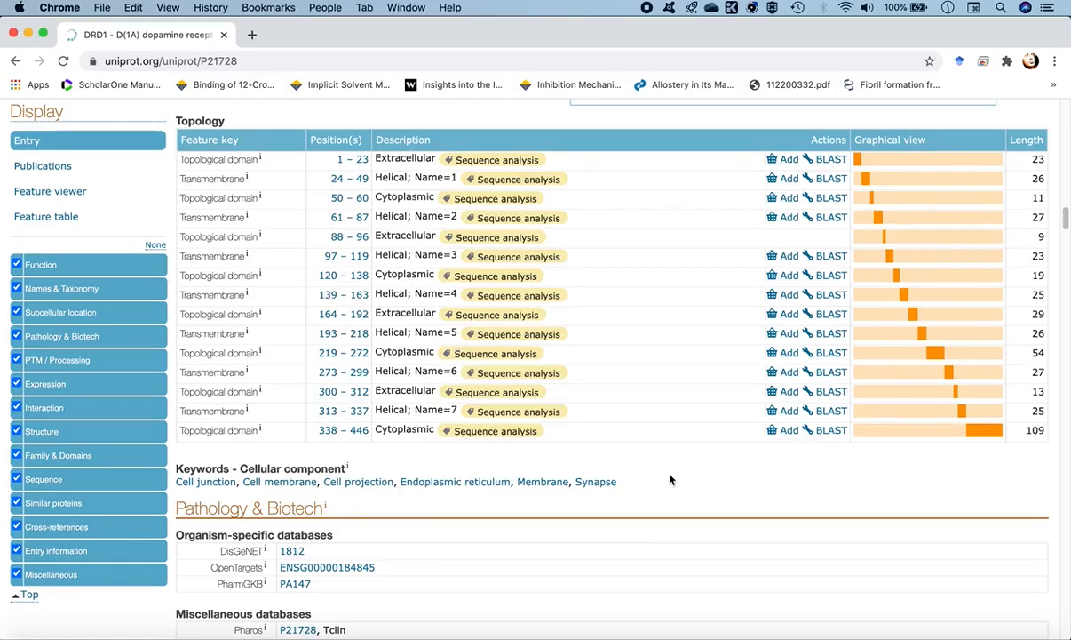
scroll(670, 480, down, 10)
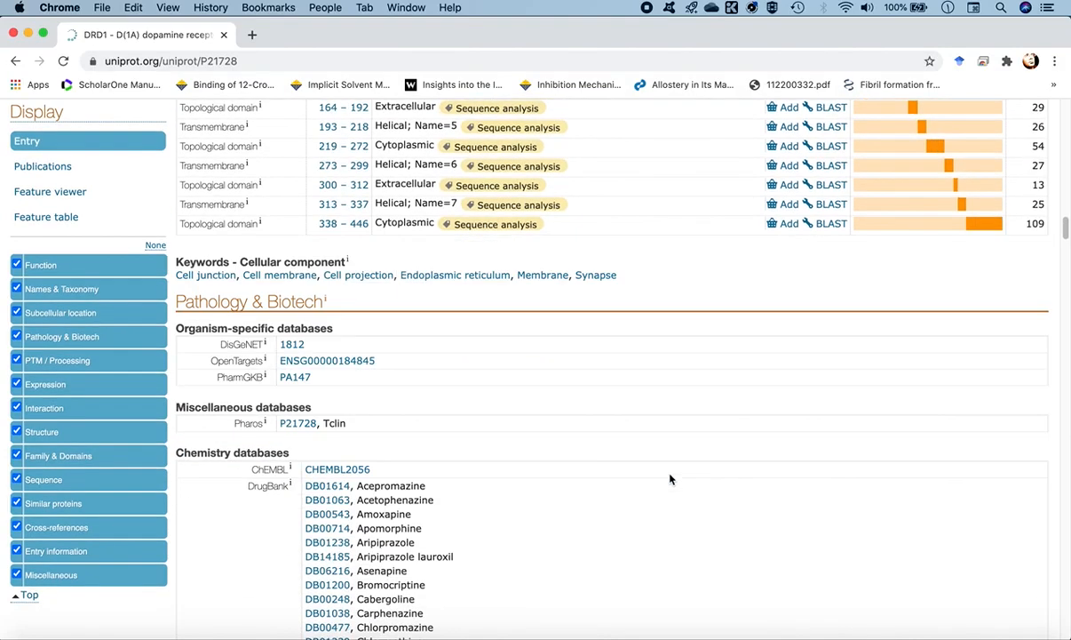
scroll(670, 480, down, 15)
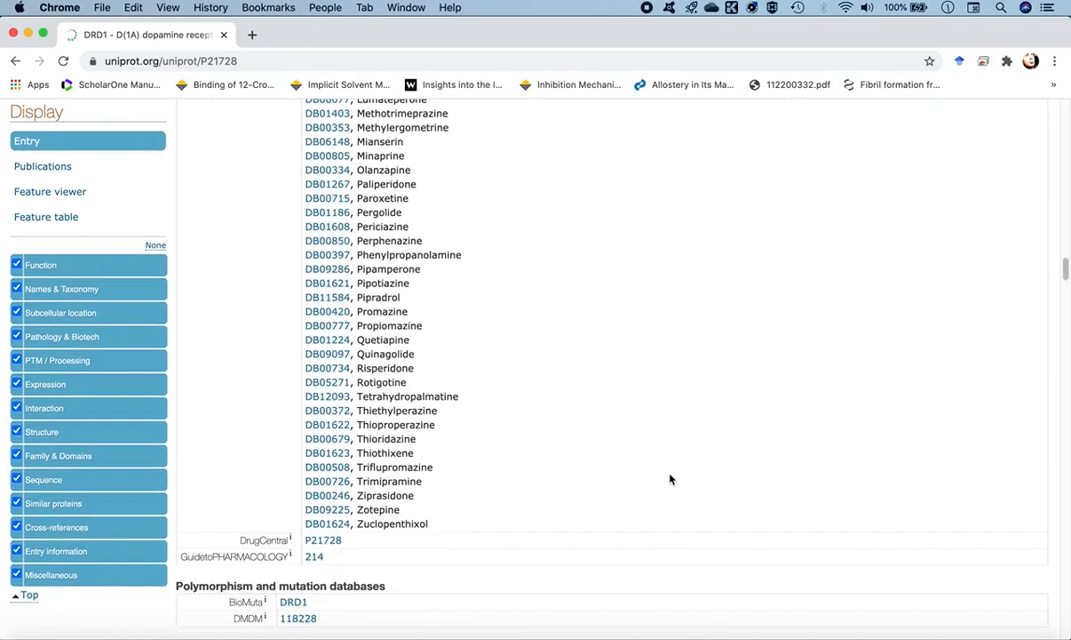
scroll(670, 480, down, 20)
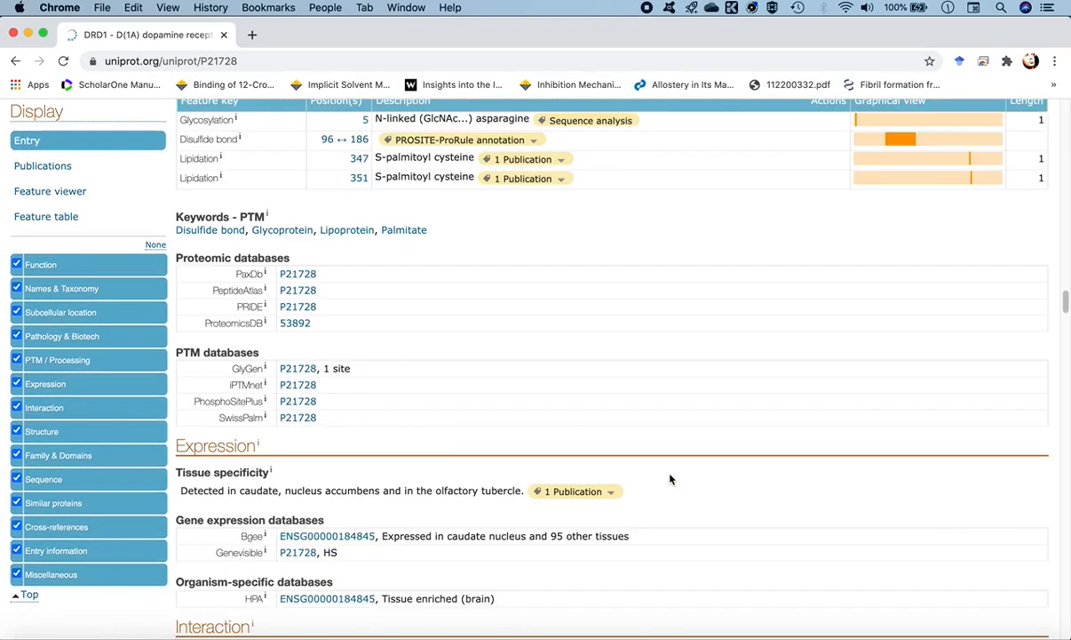
scroll(670, 480, down, 7)
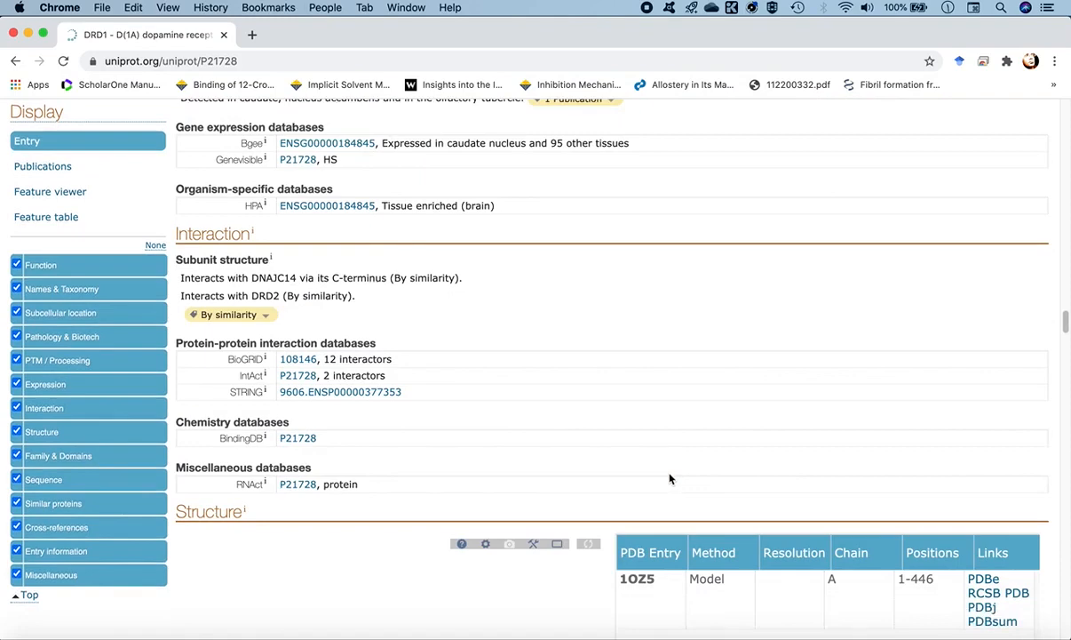
scroll(602, 462, down, 5)
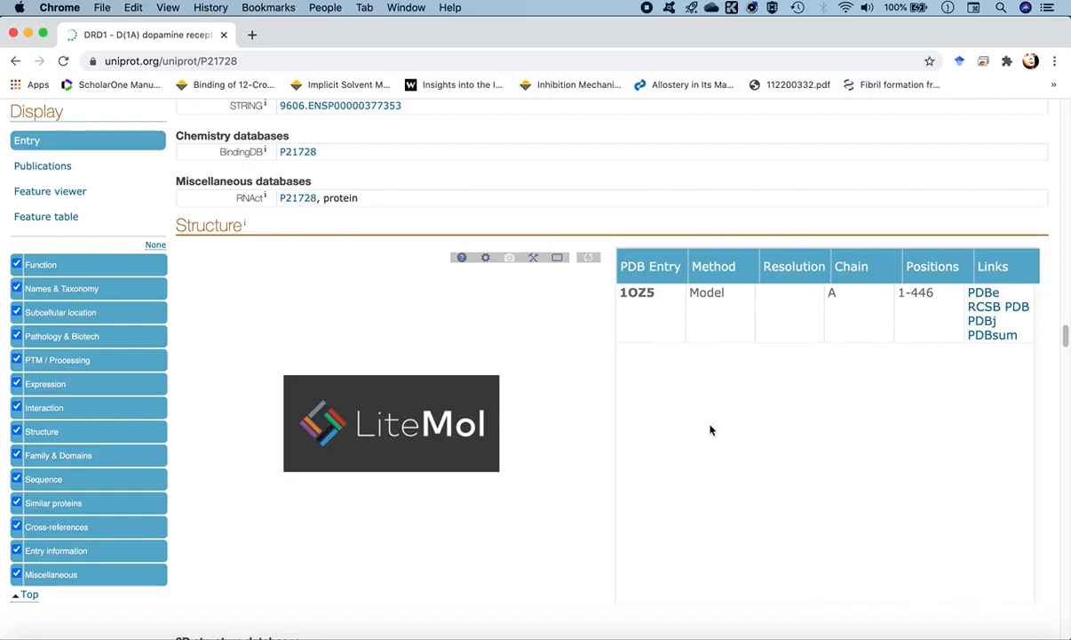
Open the entry's protein sequence in FASTA format and copy the whole record, including its header line.
scroll(710, 430, down, 5)
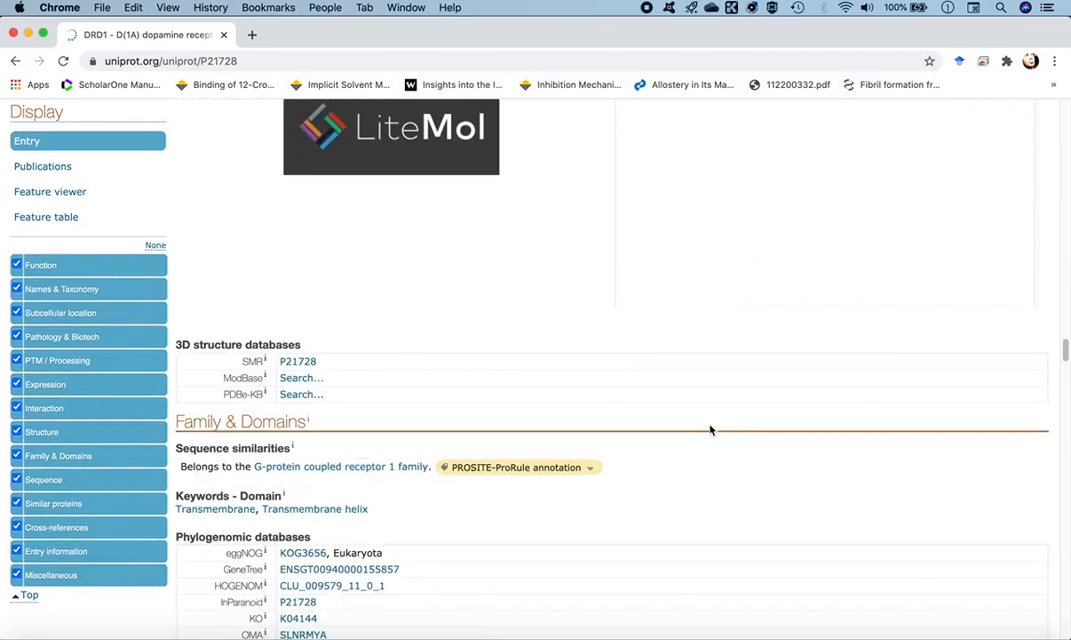
scroll(710, 430, down, 10)
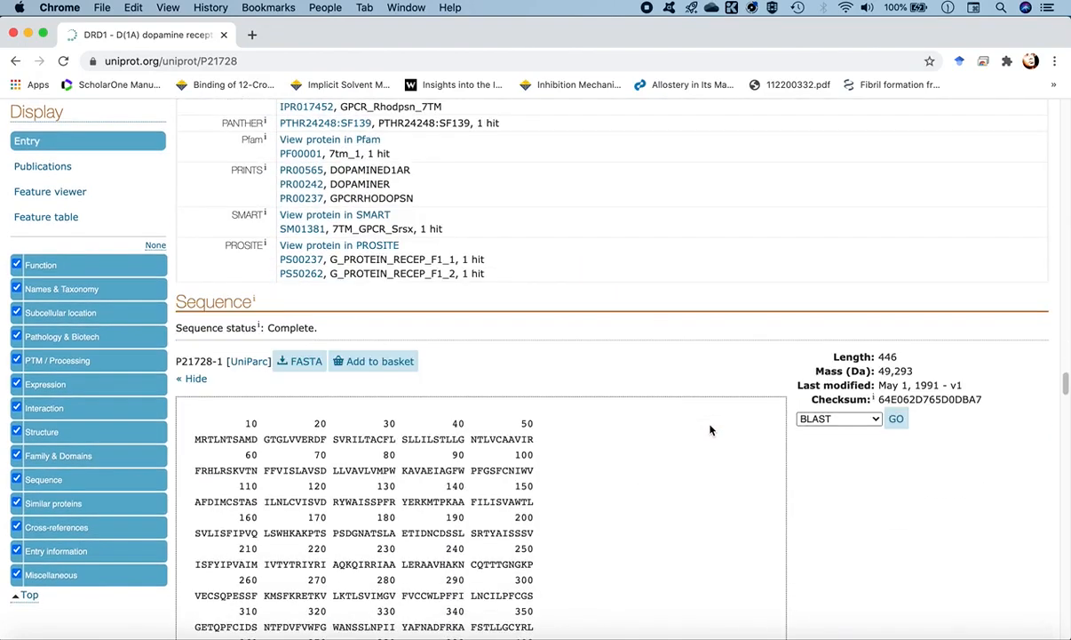
scroll(710, 430, down, 1)
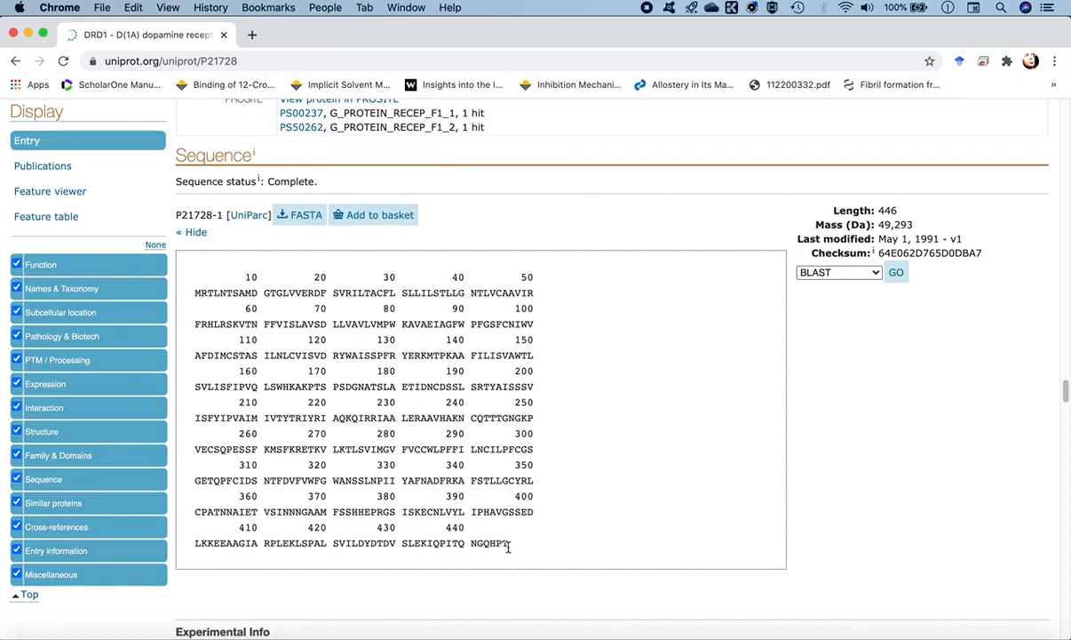
click(296, 216)
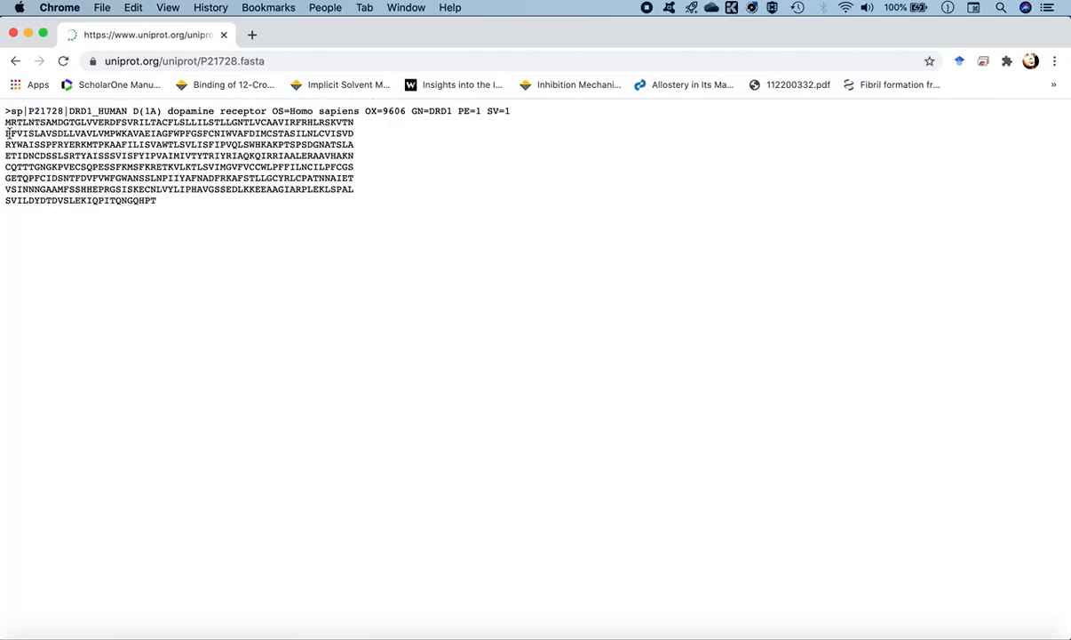
drag(6, 111, 163, 202)
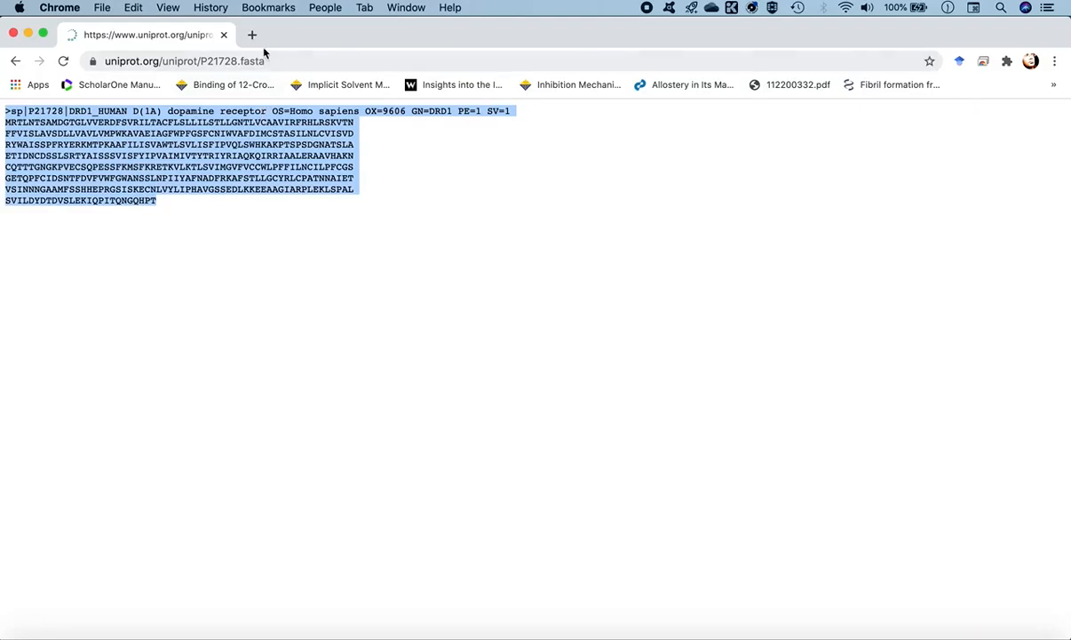
Open swissmodel.expasy.org in a new browser tab and start a new modelling project.
click(252, 35)
text(swi)
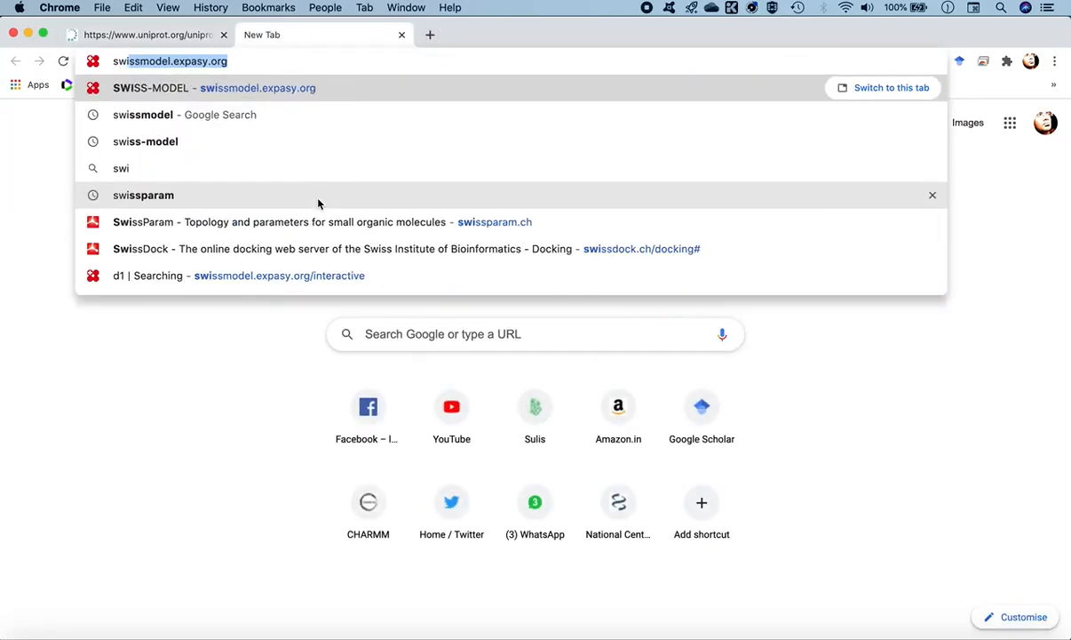
text(ss)
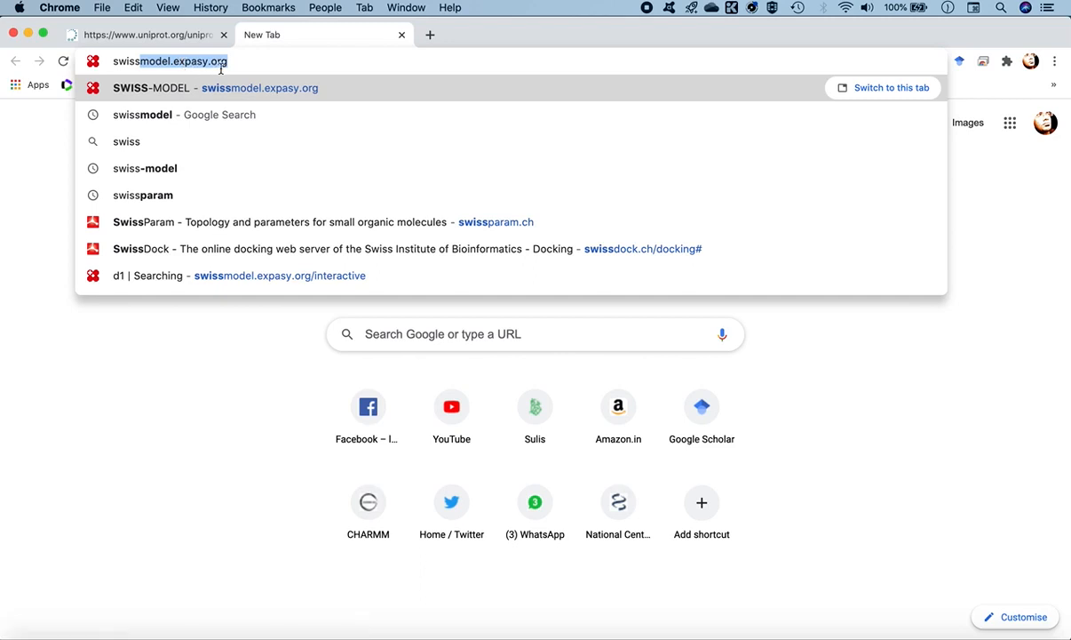
key(Return)
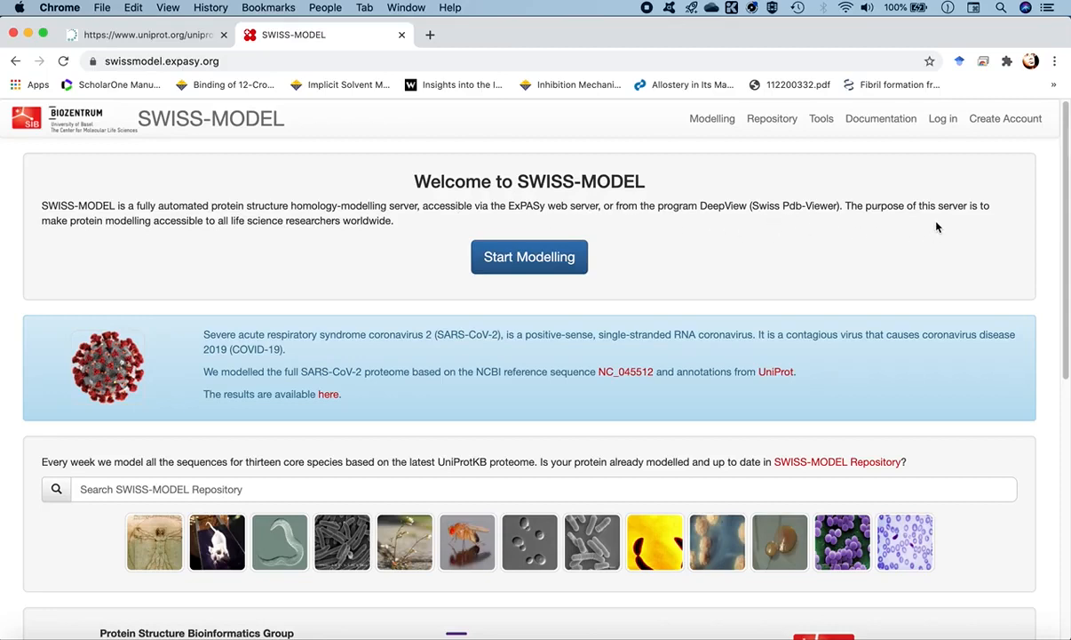
click(519, 264)
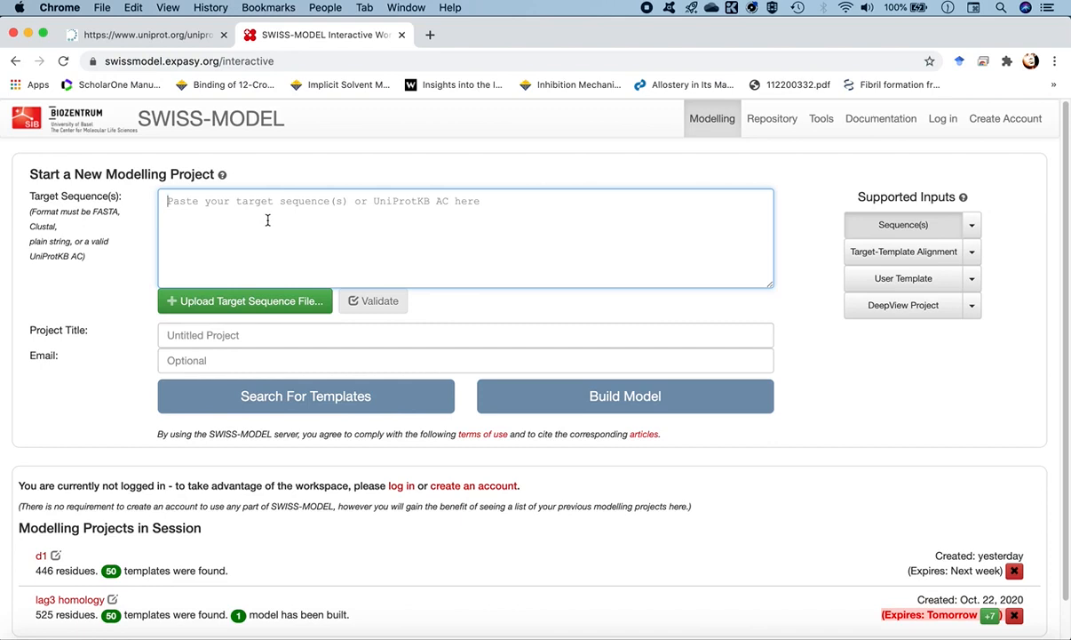
Paste the copied DRD1 sequence as the target sequence and title the project drd1.
key(super+v)
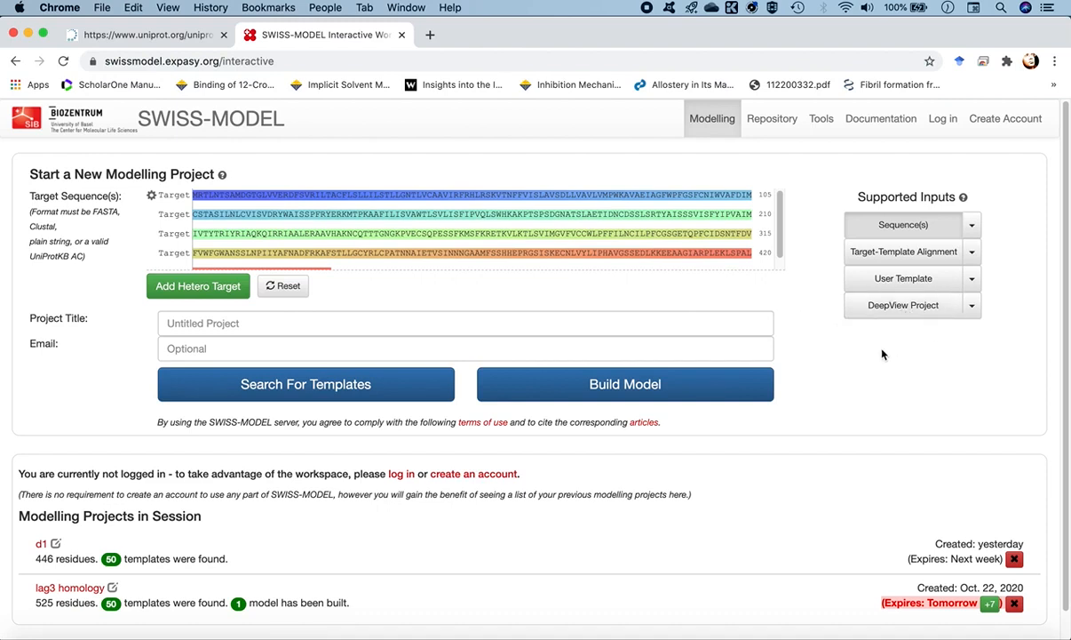
click(214, 325)
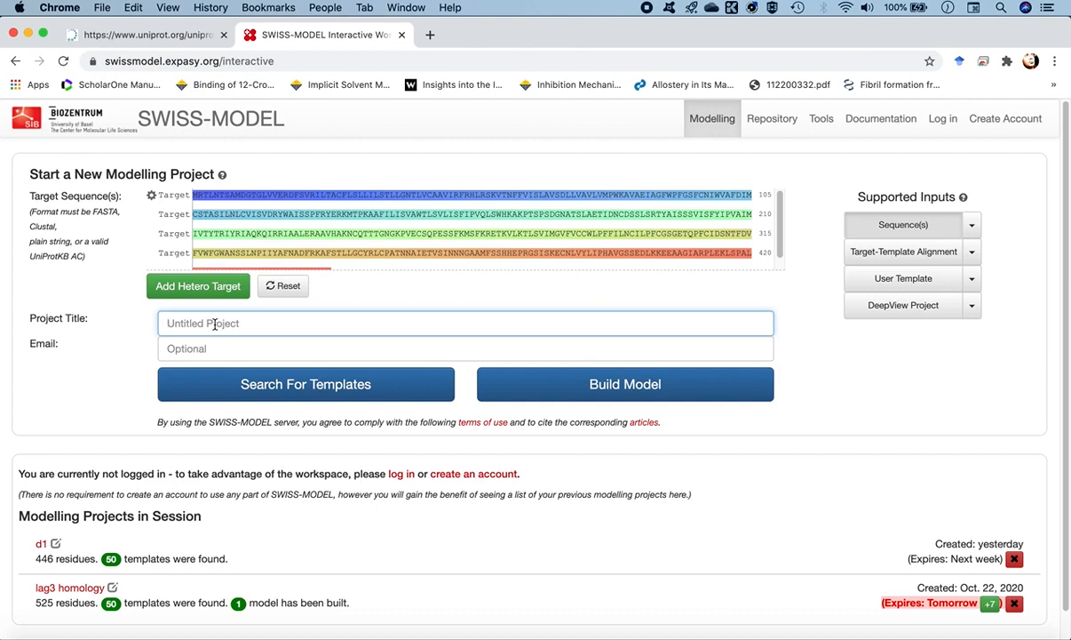
text(drd1)
Fill in the contact e-mail with the saved address and start the template search for the project.
click(285, 352)
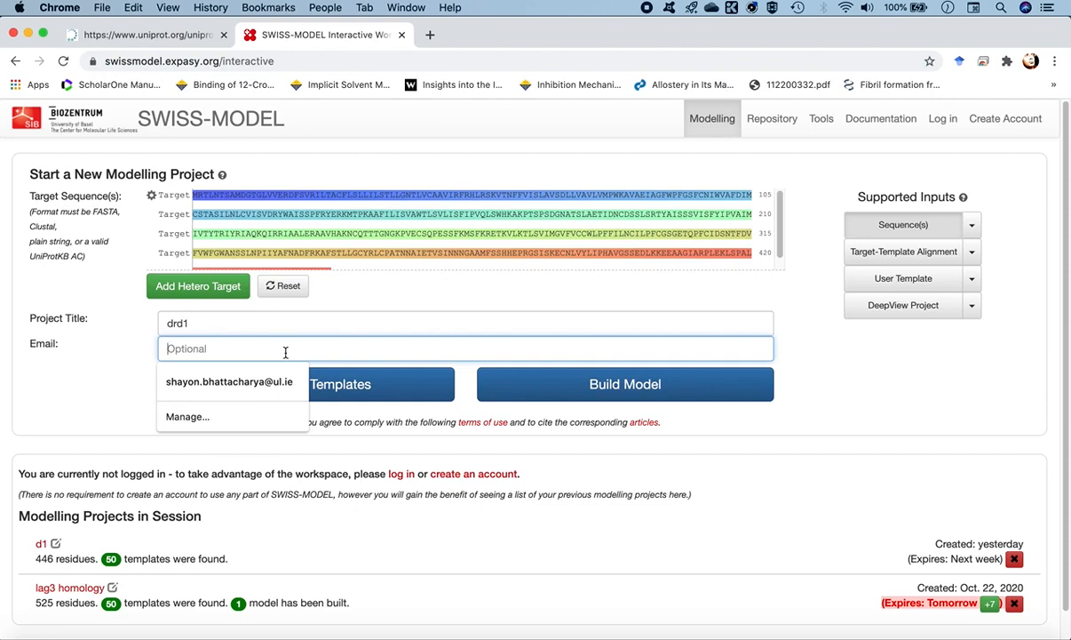
click(259, 384)
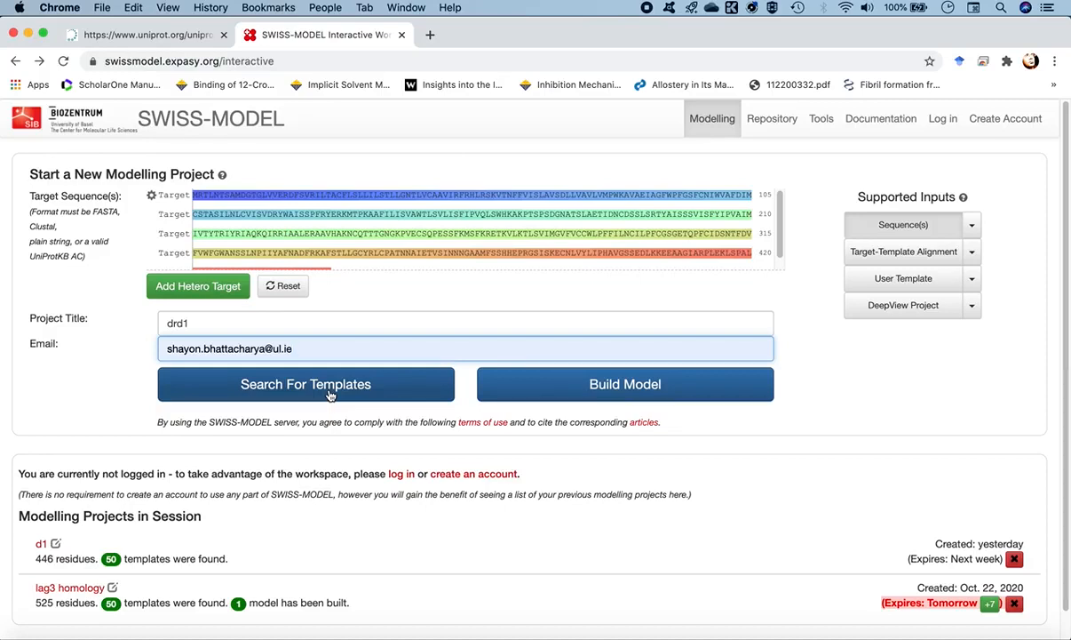
click(329, 394)
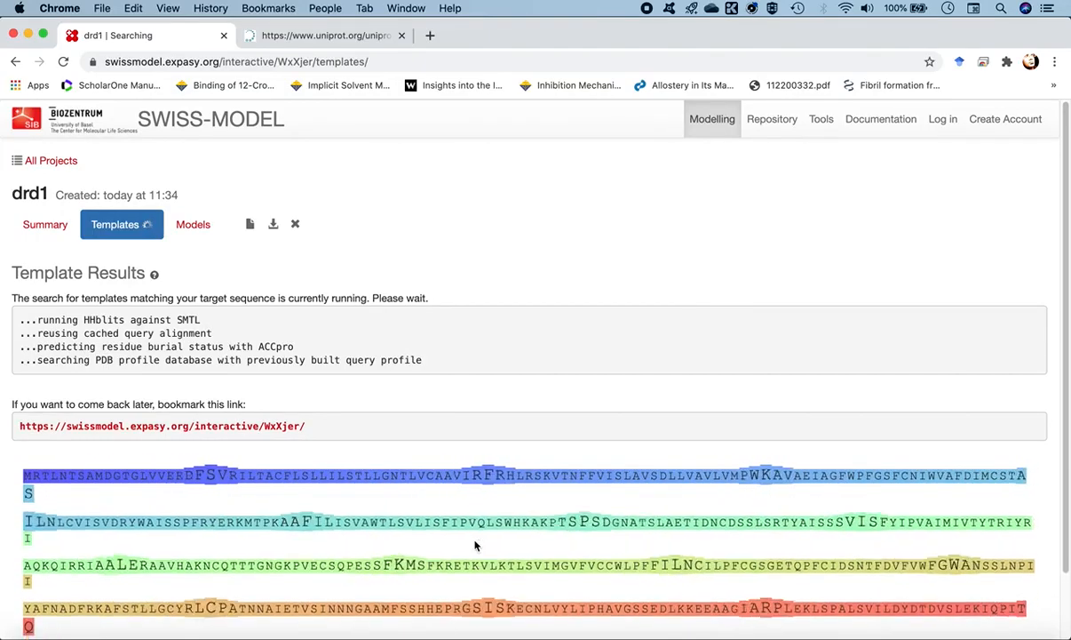
scroll(475, 541, down, 1)
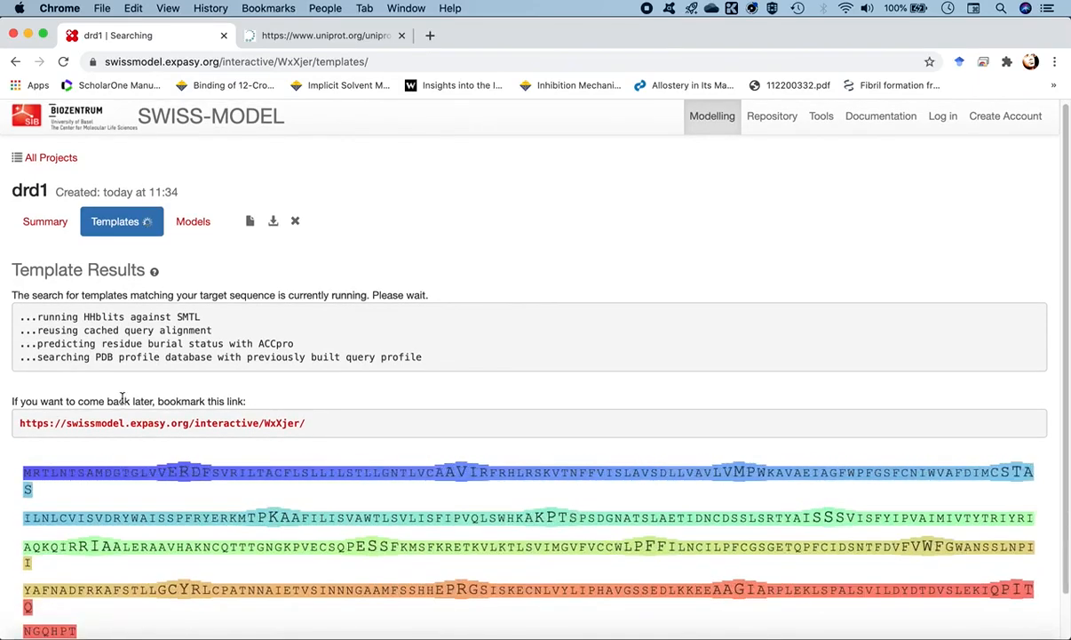
drag(37, 316, 201, 317)
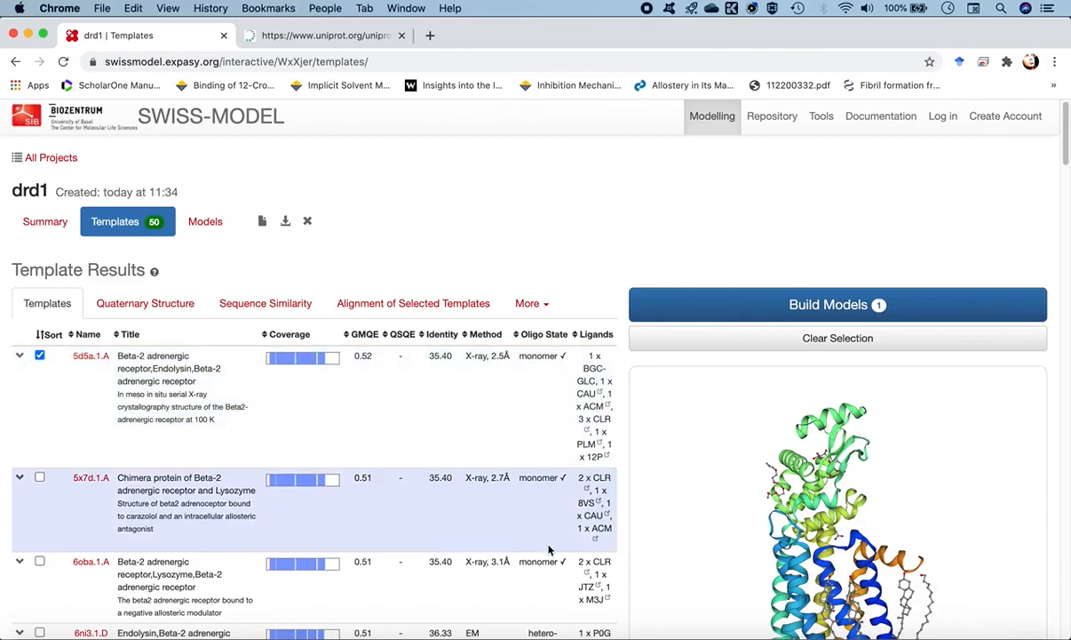
Examine the template results, comparing the GMQE scores and sequence identities of the listed adrenergic and other receptor structures.
scroll(524, 551, down, 1)
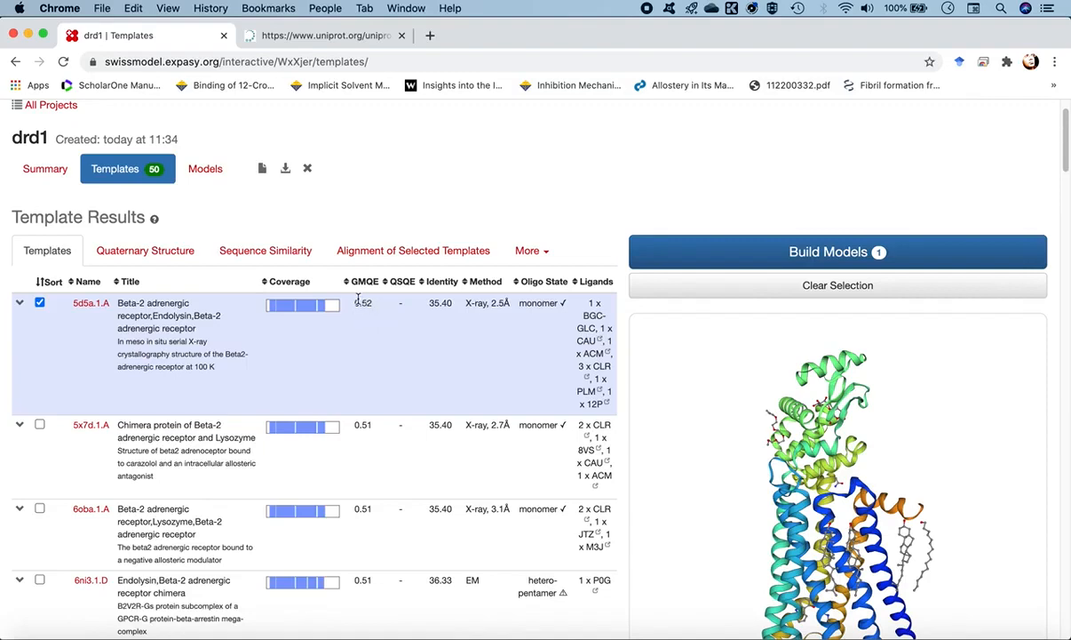
scroll(373, 447, down, 5)
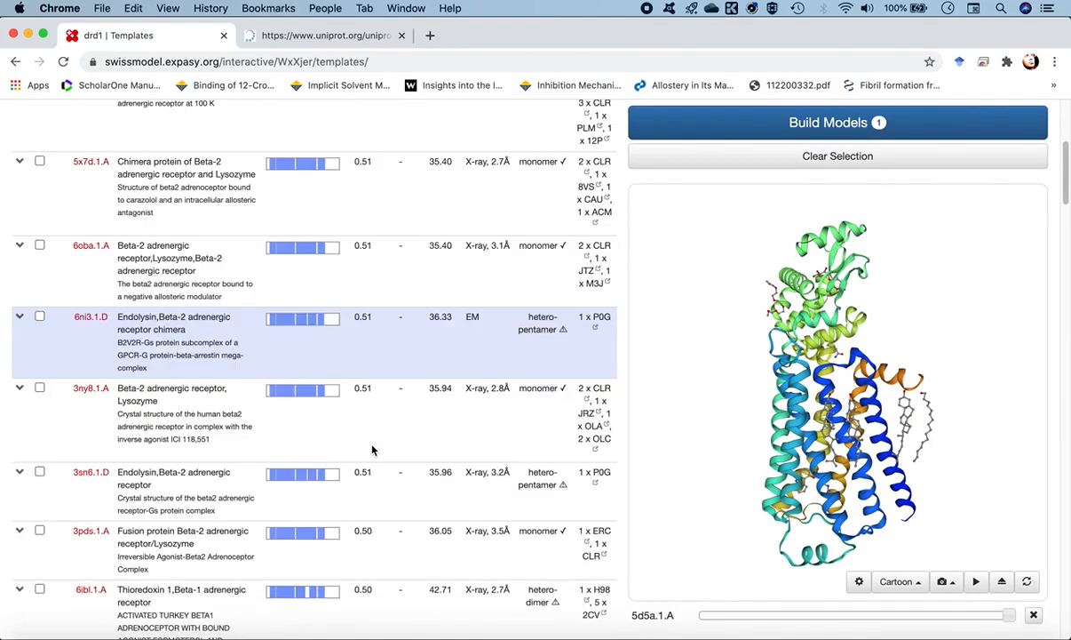
scroll(372, 449, down, 8)
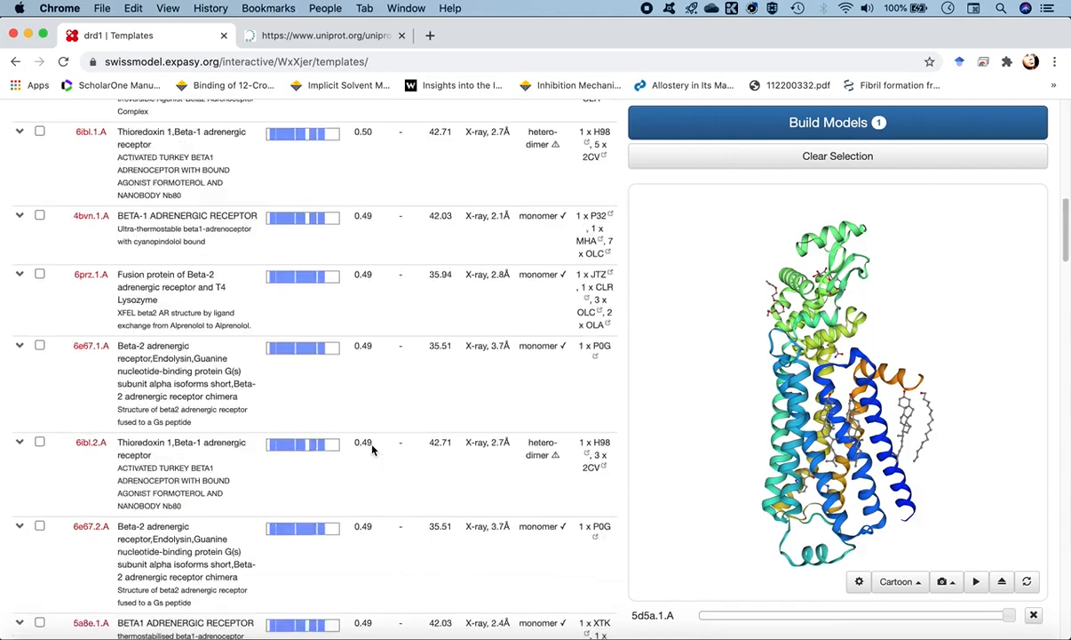
scroll(372, 449, down, 20)
scroll(372, 449, up, 5)
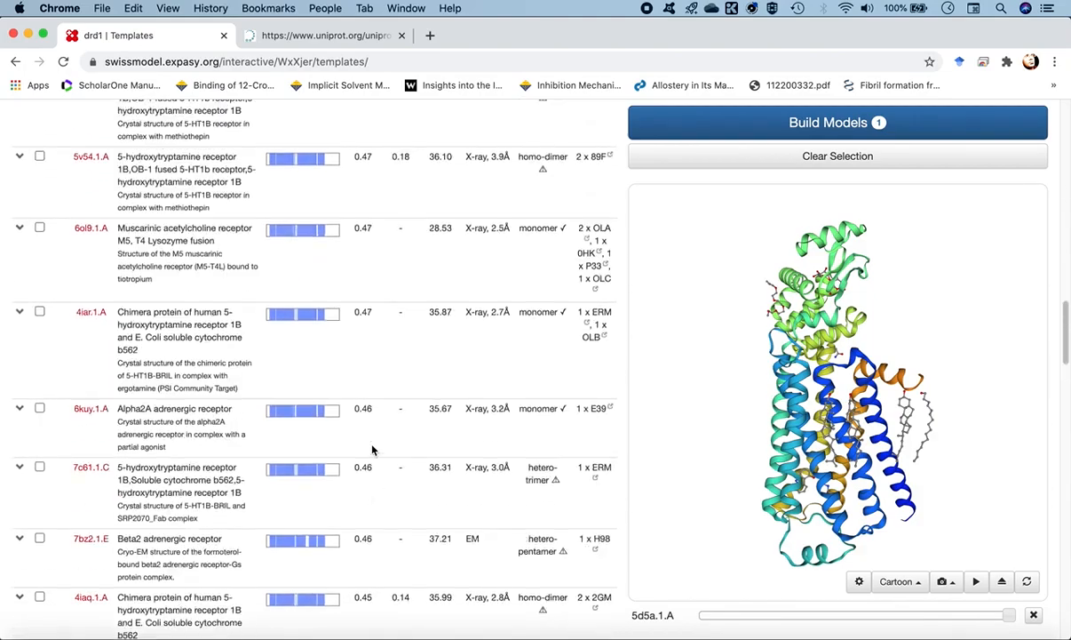
scroll(373, 448, up, 20)
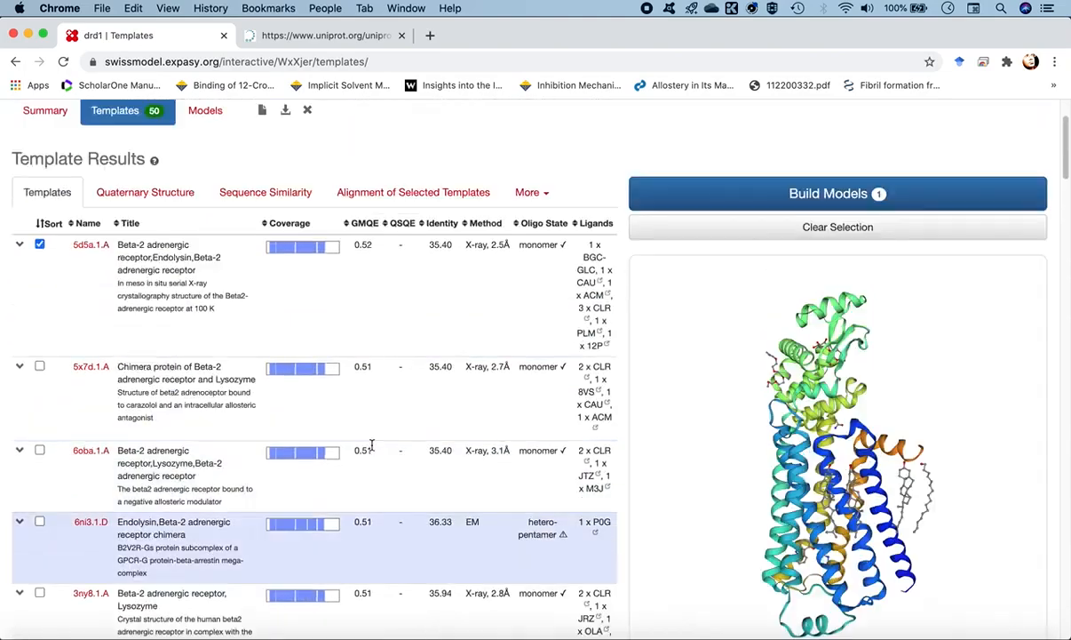
scroll(372, 444, up, 3)
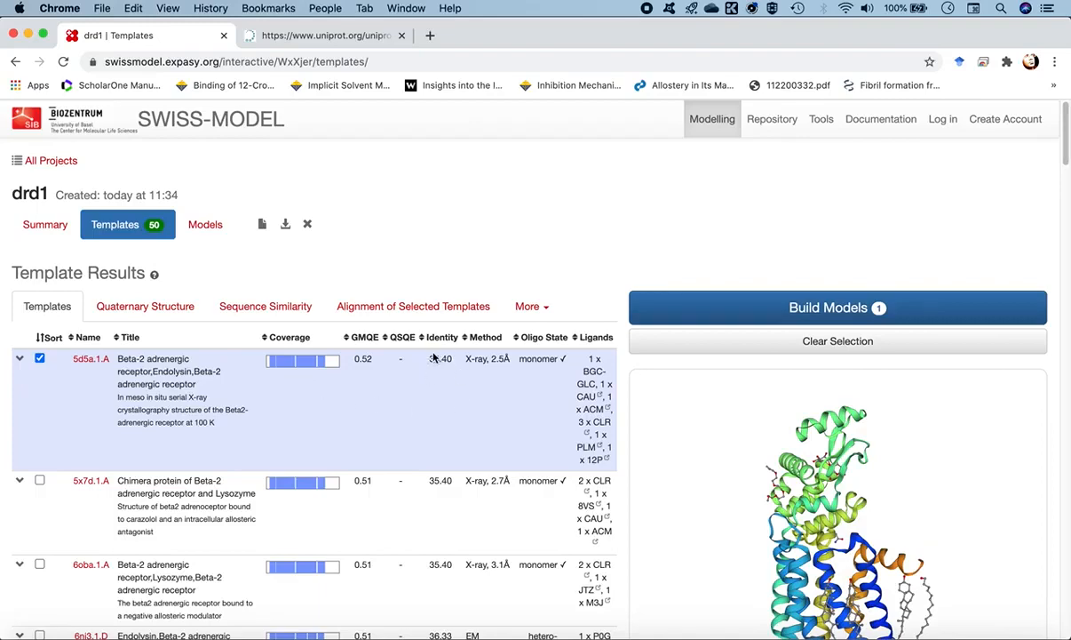
scroll(451, 436, down, 3)
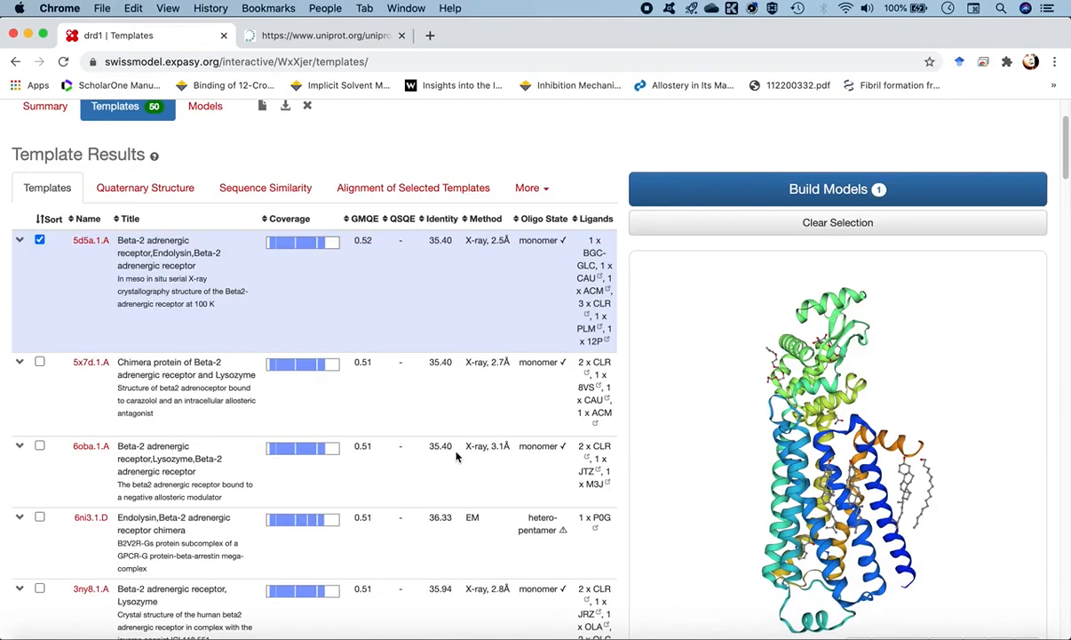
scroll(455, 456, down, 7)
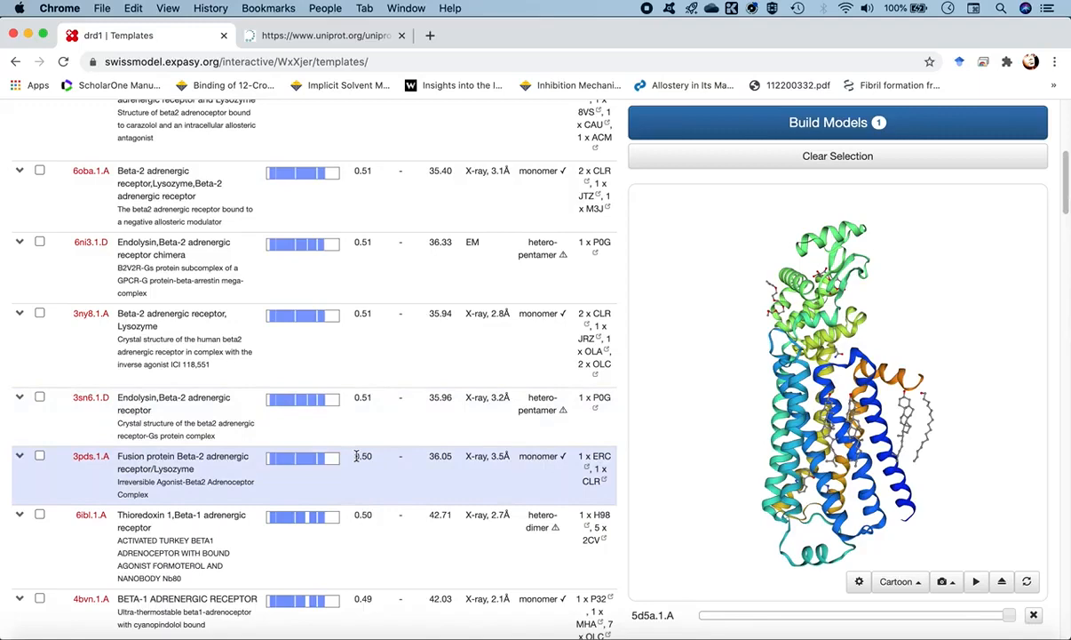
scroll(359, 457, up, 5)
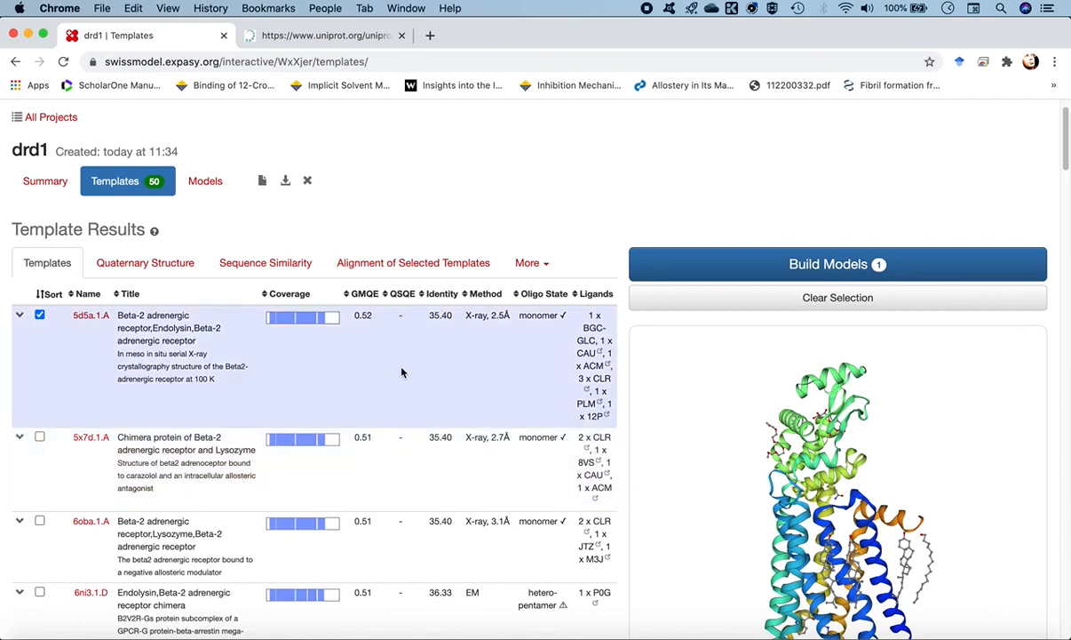
Go through the template list down to its lowest-ranked entries, checking the QSQE scores, experimental methods and oligomeric states.
scroll(408, 576, down, 1)
scroll(409, 575, down, 10)
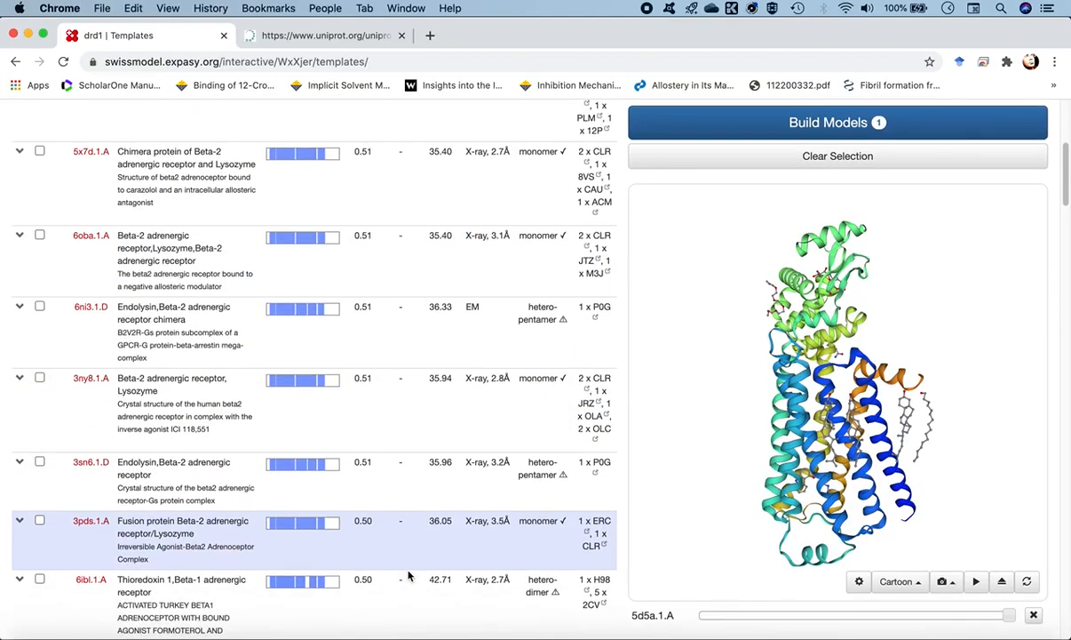
scroll(408, 576, down, 5)
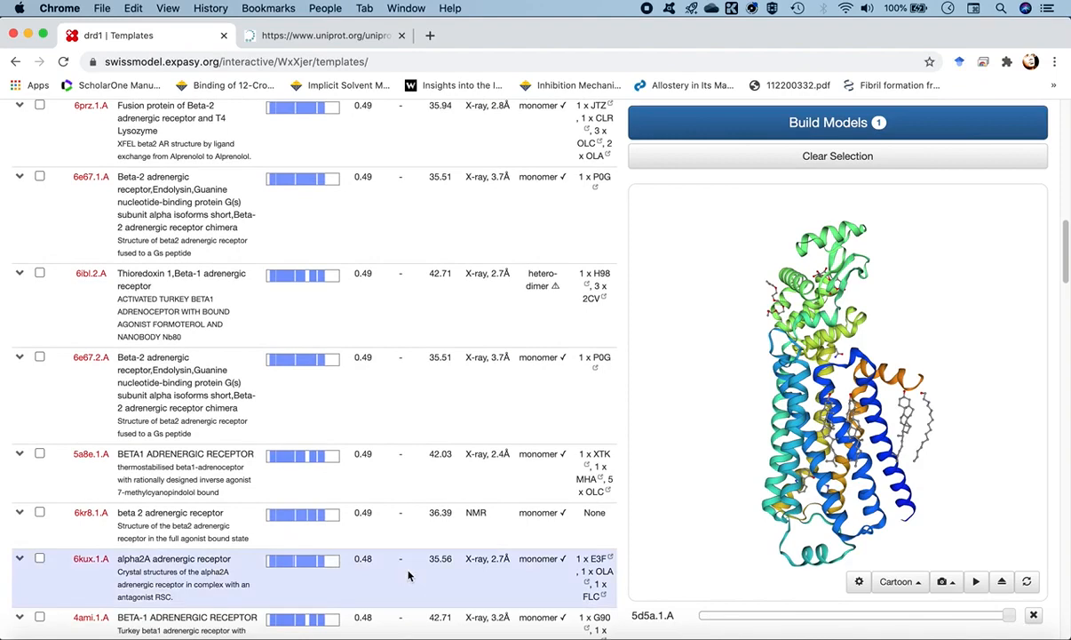
scroll(408, 576, down, 1)
scroll(409, 576, down, 5)
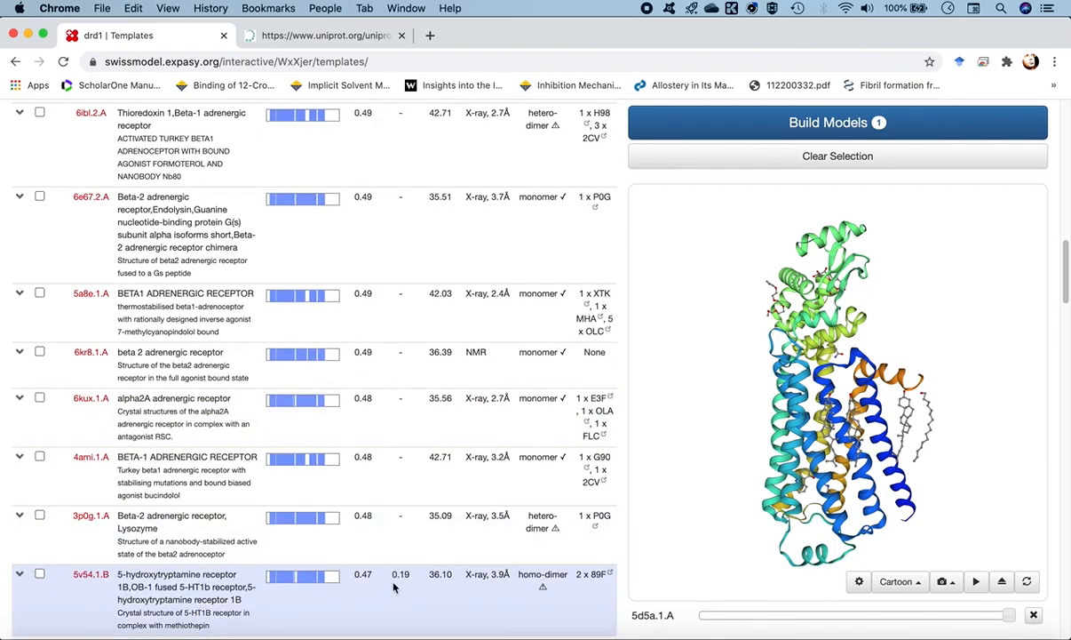
scroll(405, 577, down, 5)
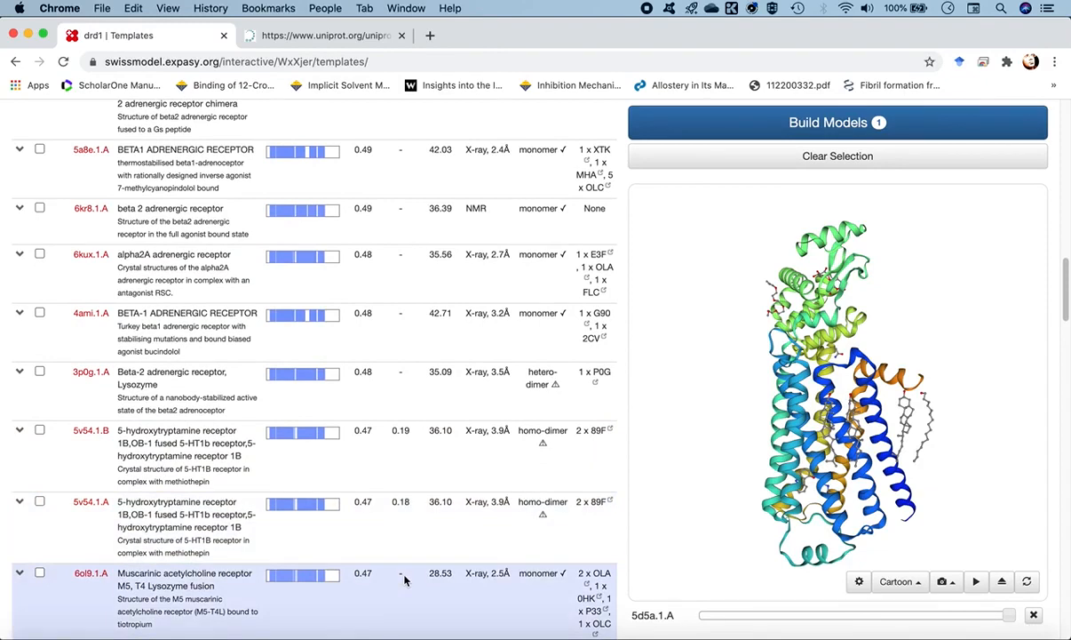
scroll(404, 580, down, 5)
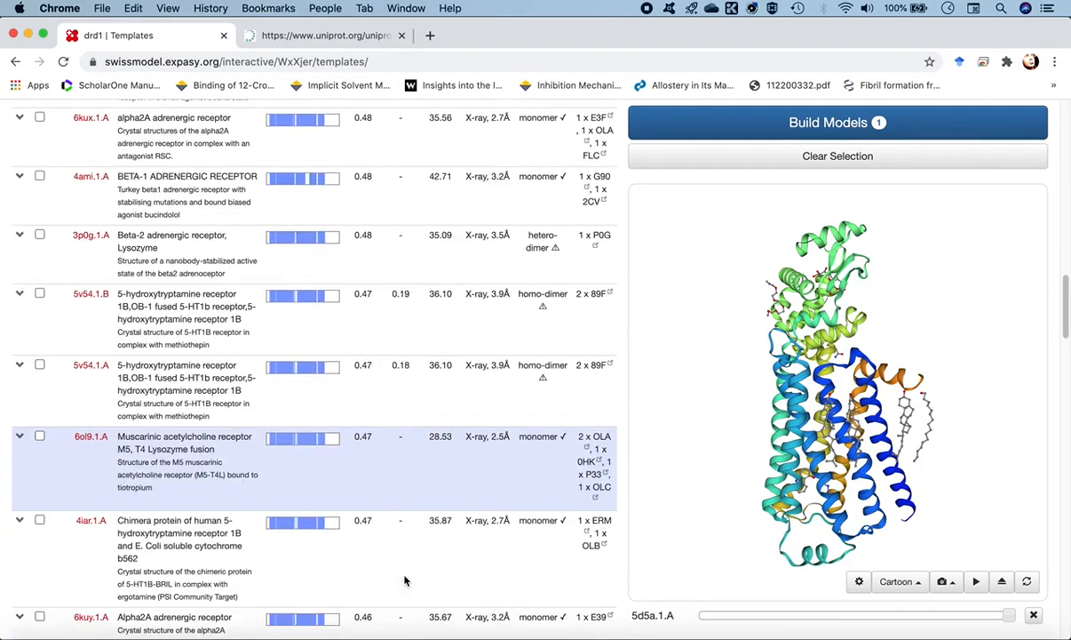
scroll(405, 580, down, 8)
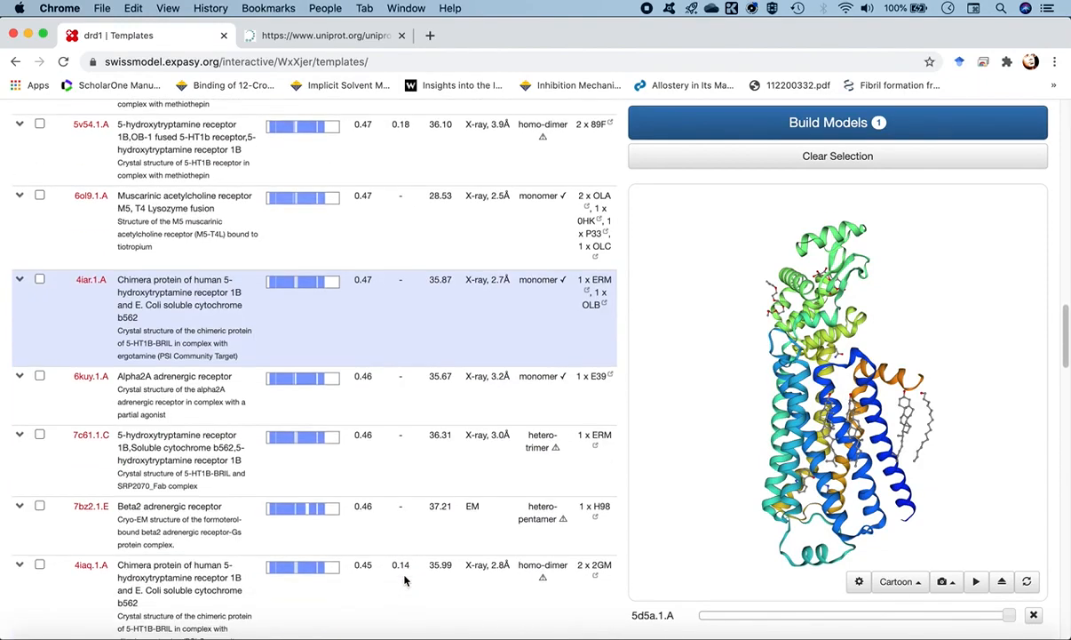
scroll(404, 580, down, 6)
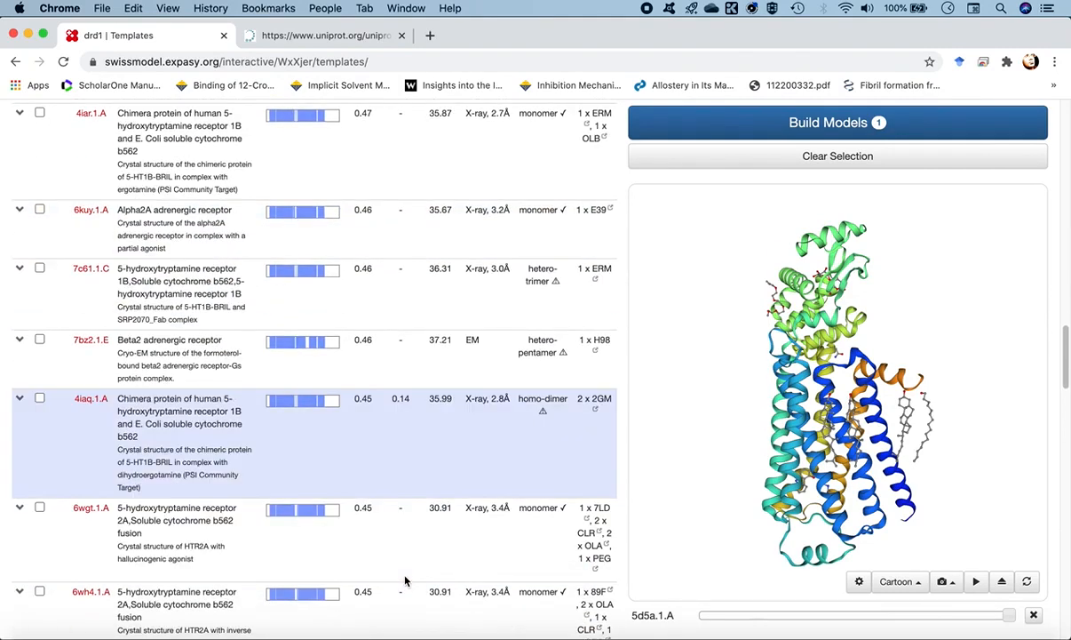
scroll(405, 580, down, 20)
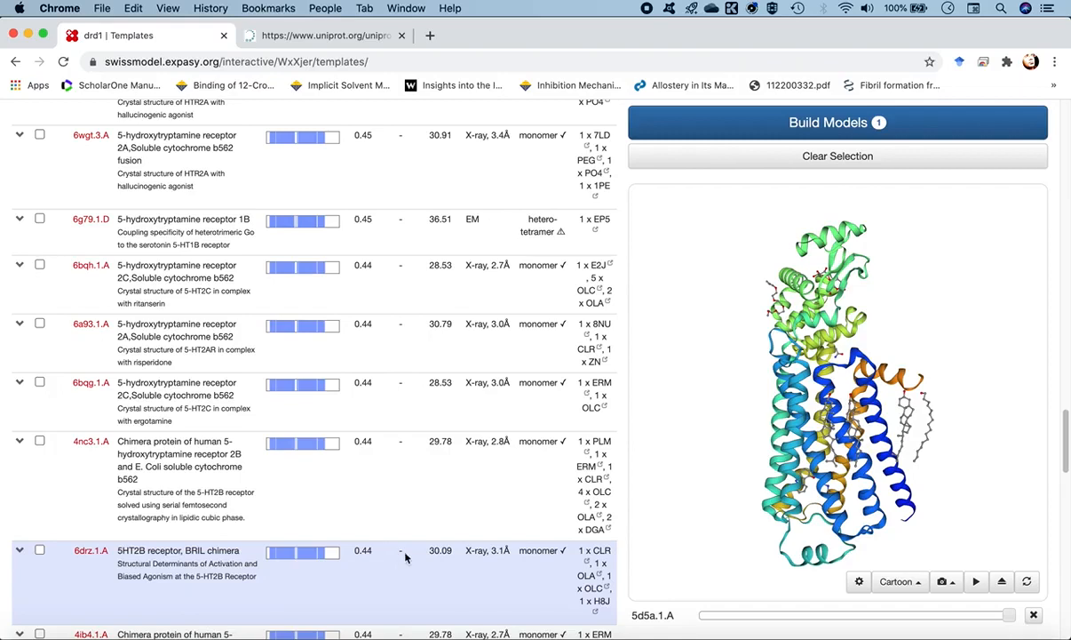
scroll(405, 587, down, 12)
scroll(404, 586, up, 3)
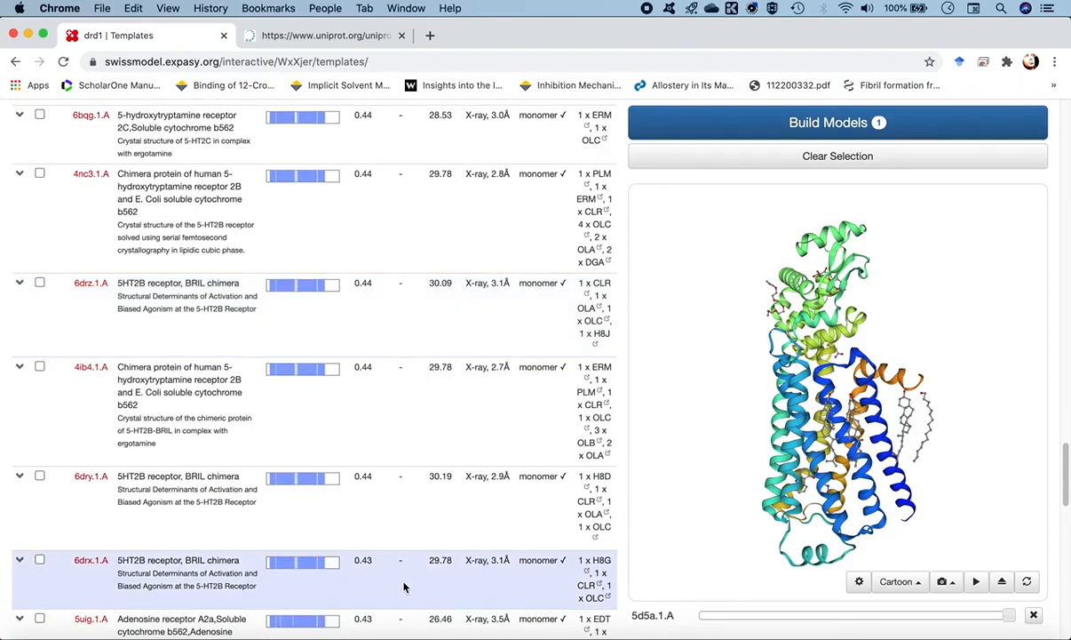
scroll(405, 587, down, 8)
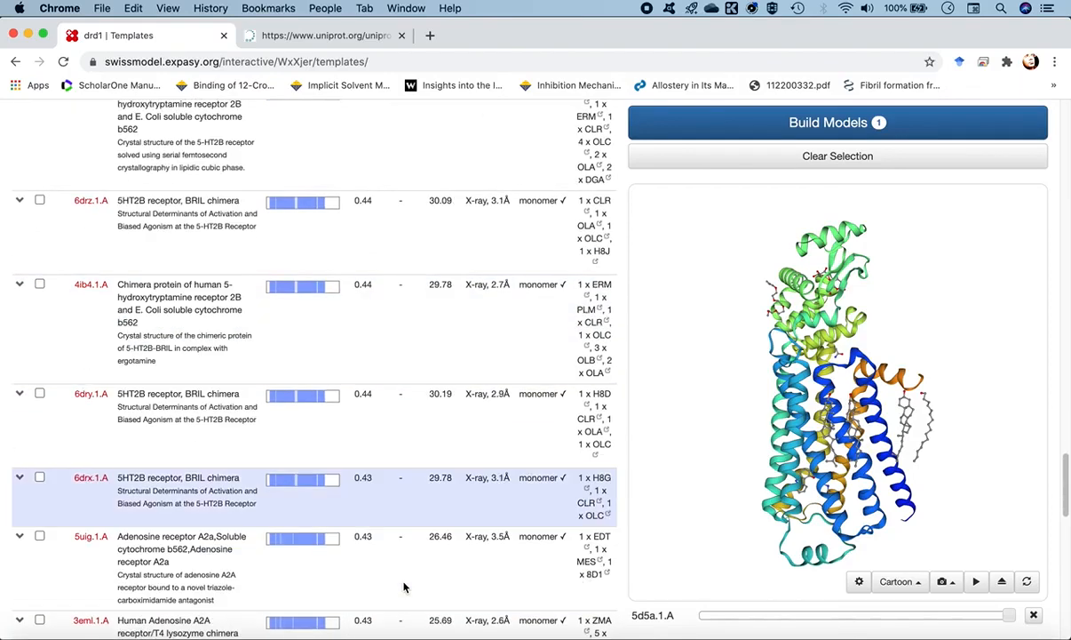
scroll(404, 586, down, 12)
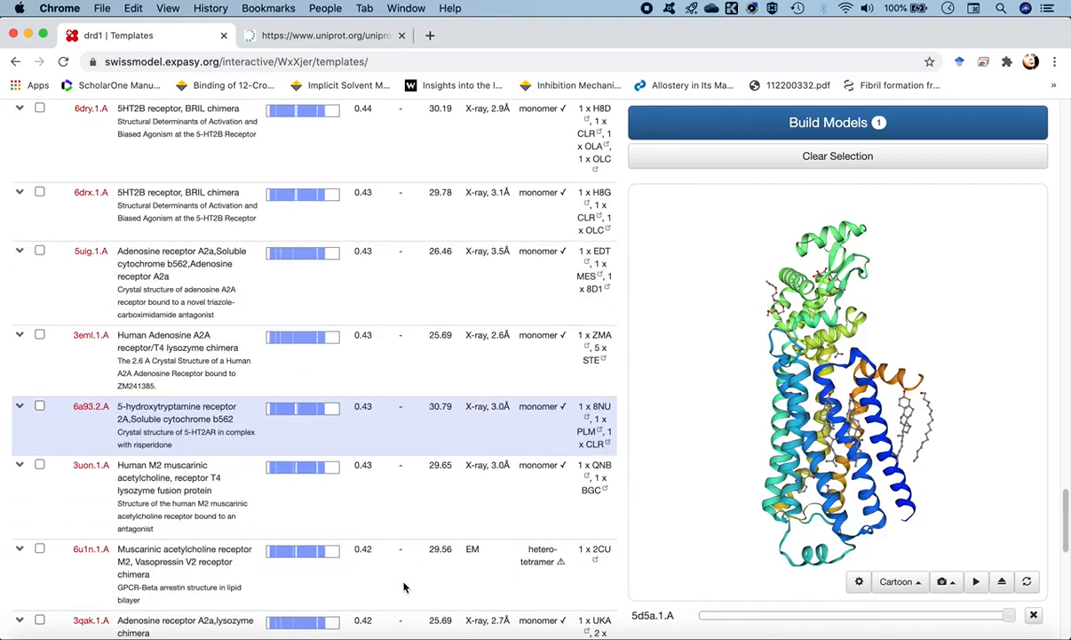
scroll(405, 586, up, 20)
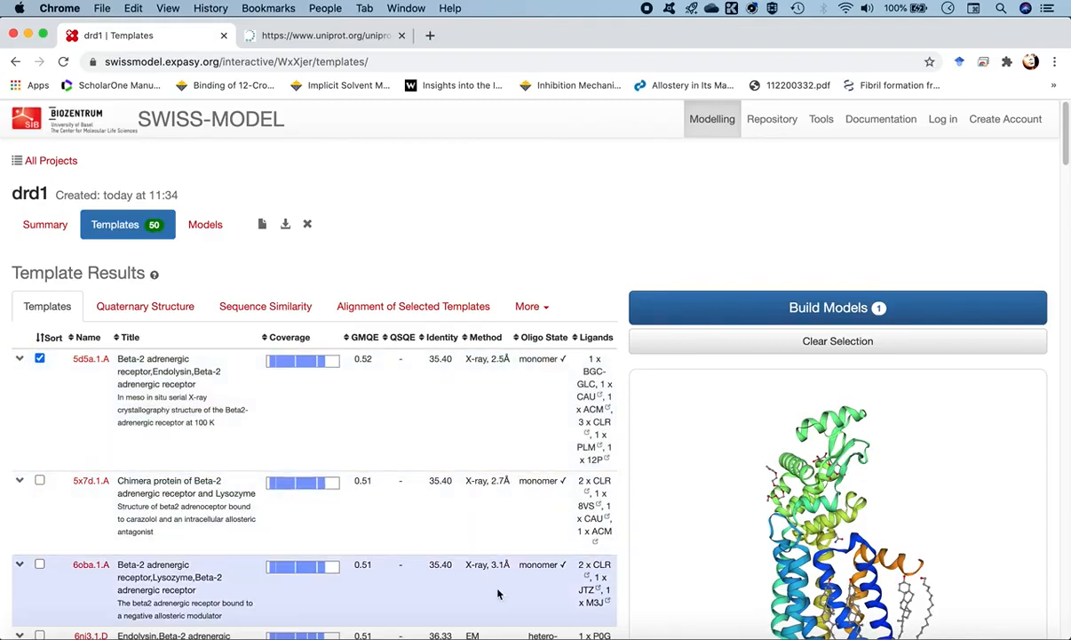
Add the beta-2 adrenergic receptor templates 5x7d.1.A and 6oba.1.A to the templates selected for model building.
scroll(480, 546, down, 4)
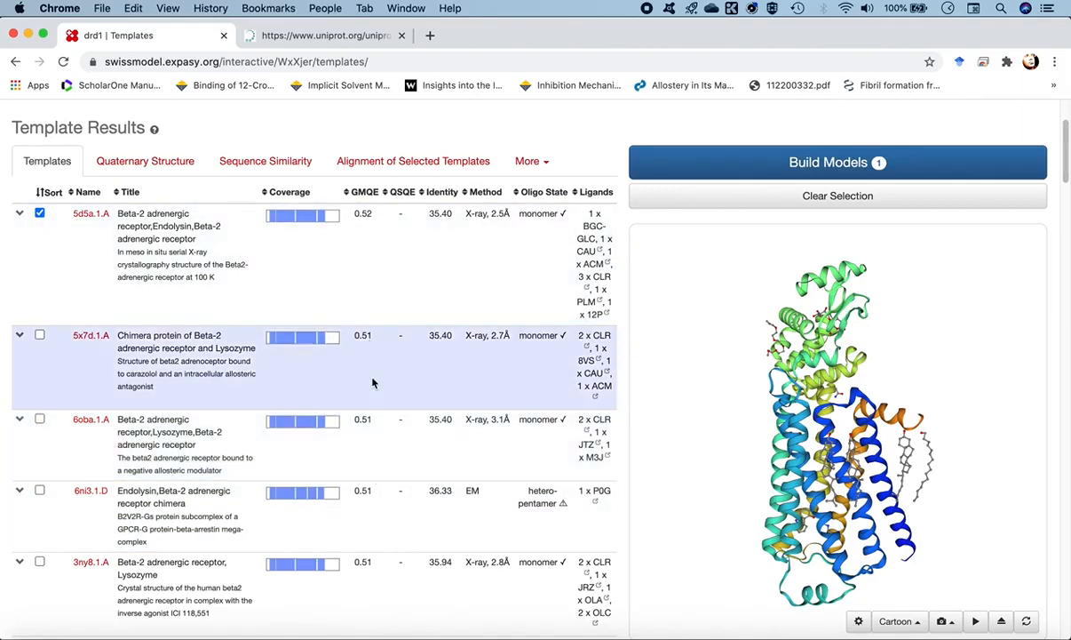
scroll(404, 525, down, 2)
scroll(404, 525, down, 2)
scroll(403, 525, up, 6)
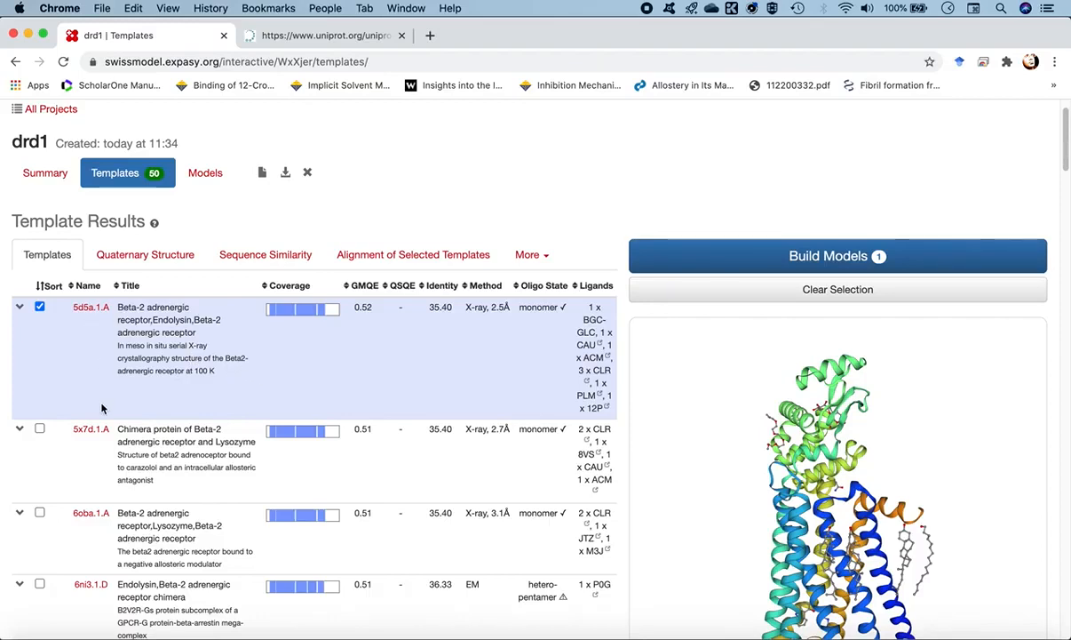
click(40, 430)
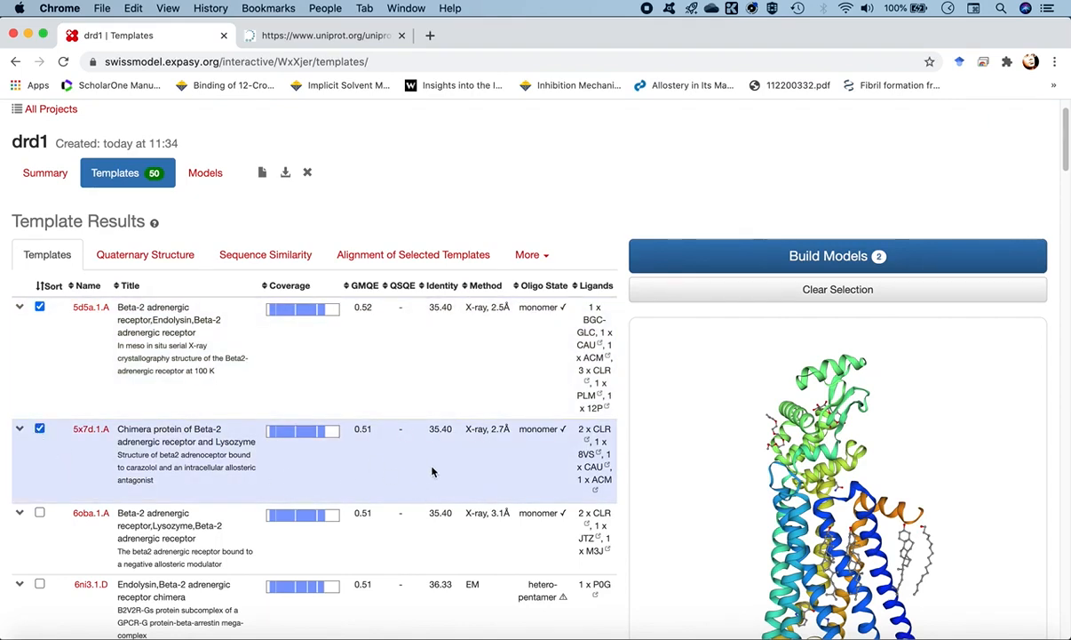
scroll(431, 462, down, 2)
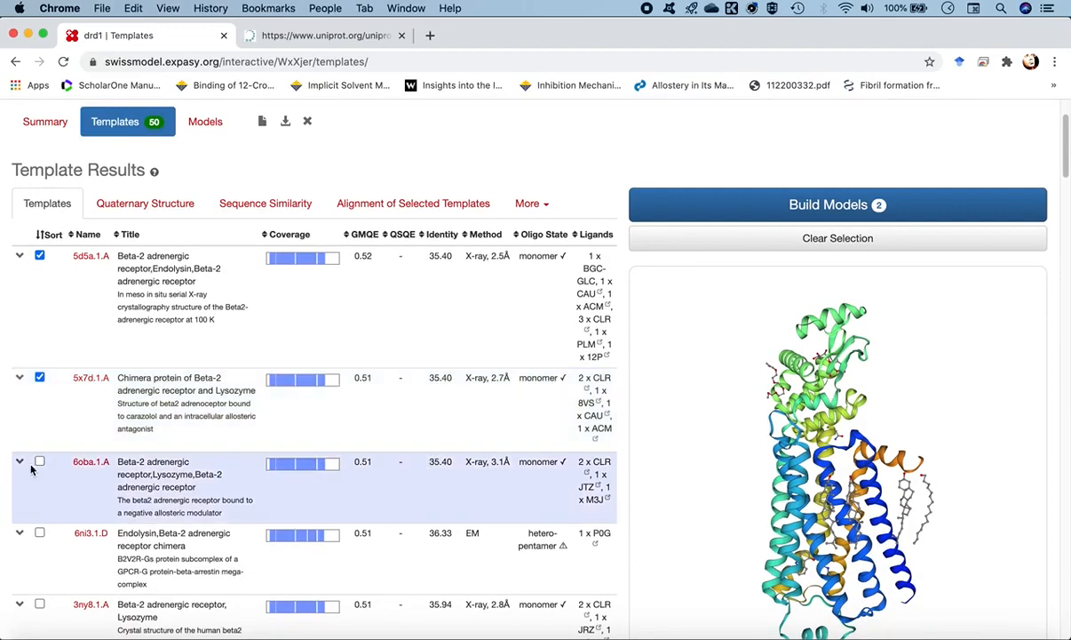
click(39, 462)
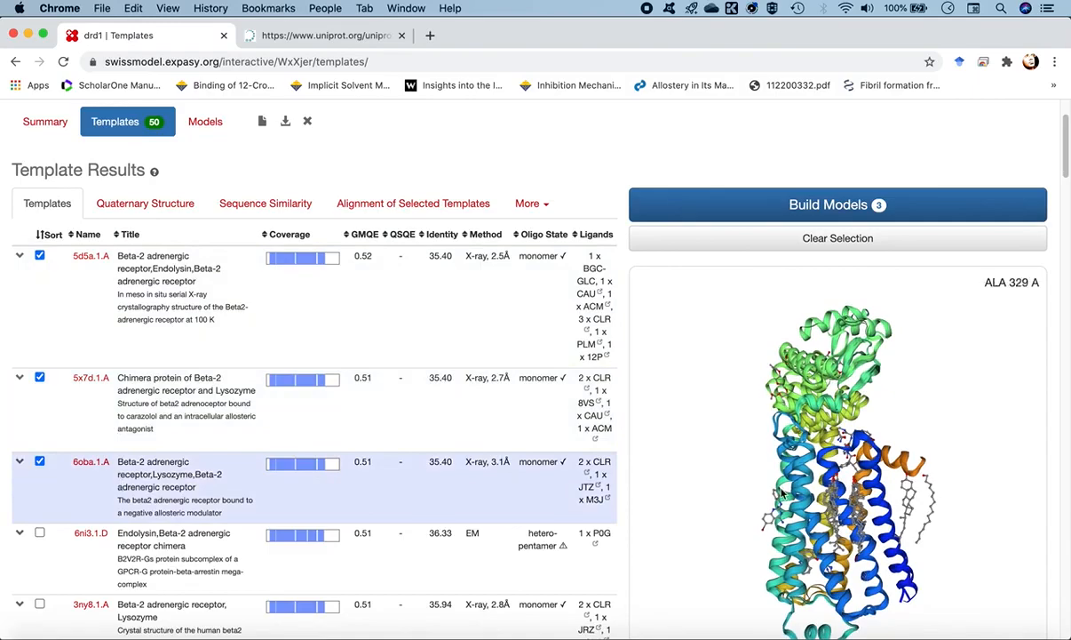
Also select the X-ray monomer template 3ny8.1.A for model building, leaving out the EM template 6ni3.1.D.
scroll(852, 501, down, 1)
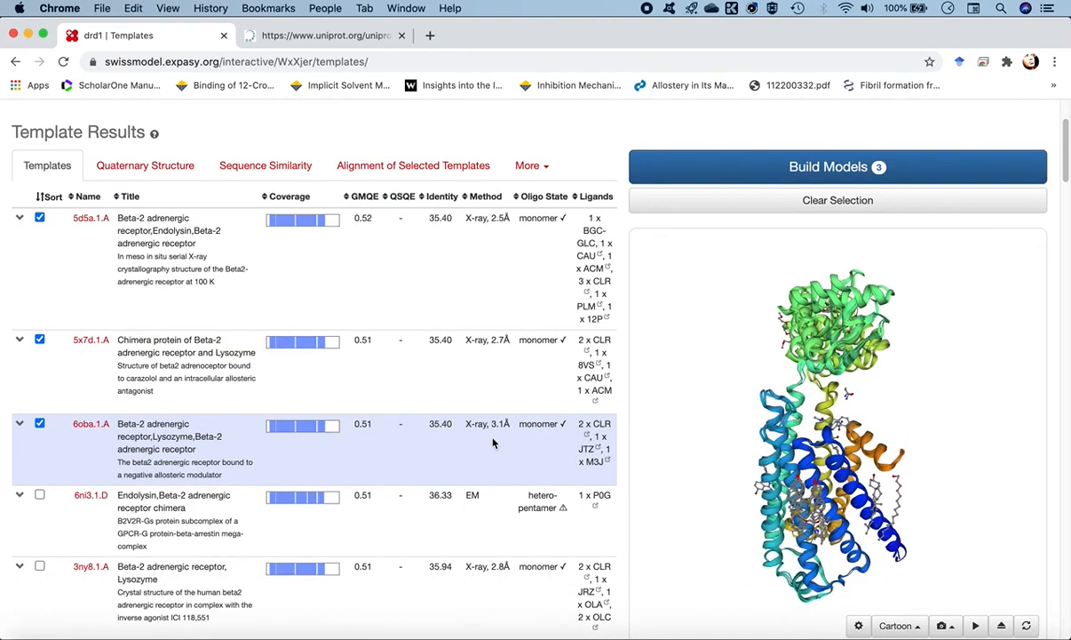
scroll(190, 491, down, 2)
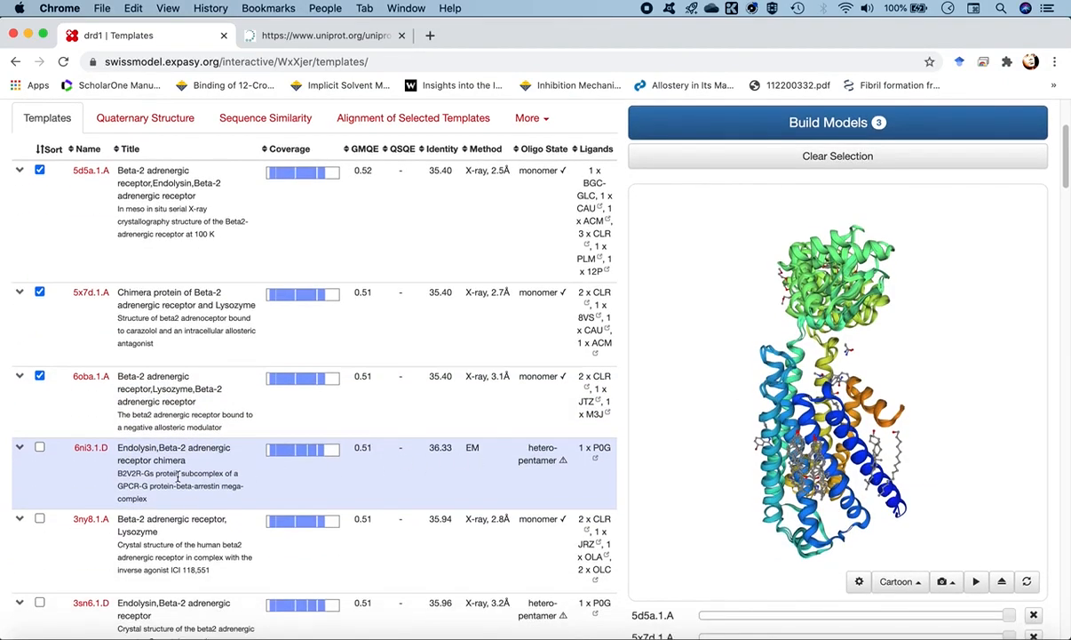
scroll(178, 477, down, 3)
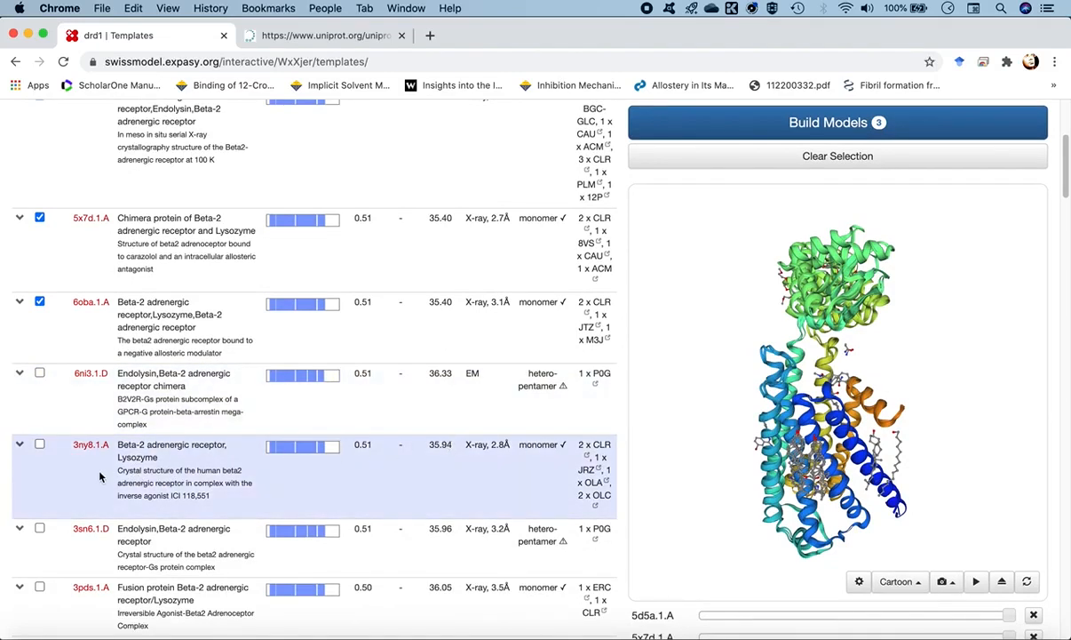
click(40, 444)
scroll(49, 444, up, 1)
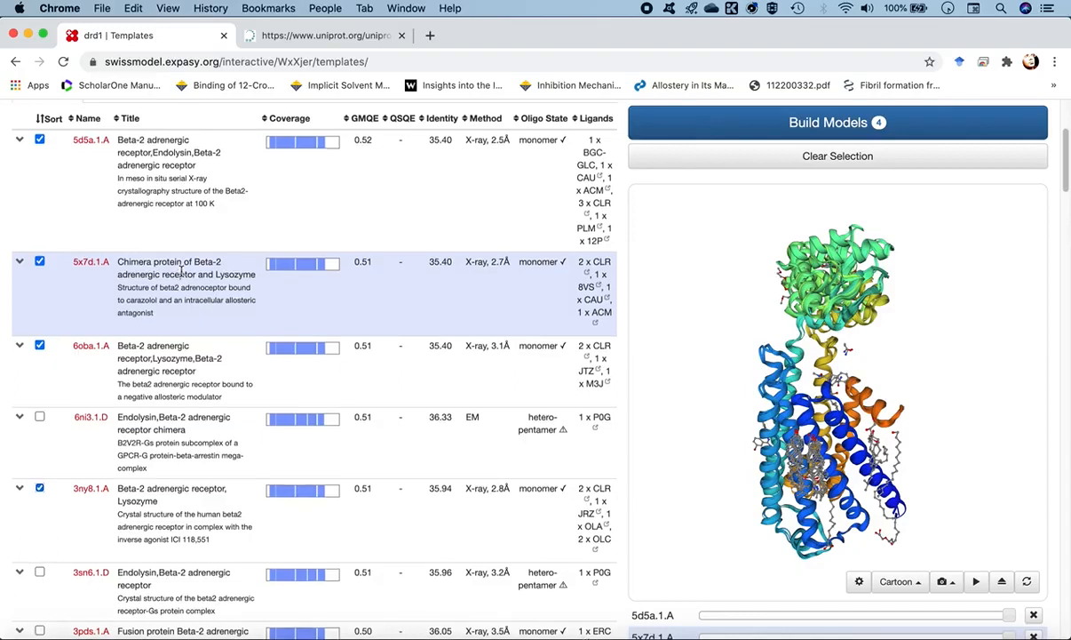
scroll(182, 271, up, 1)
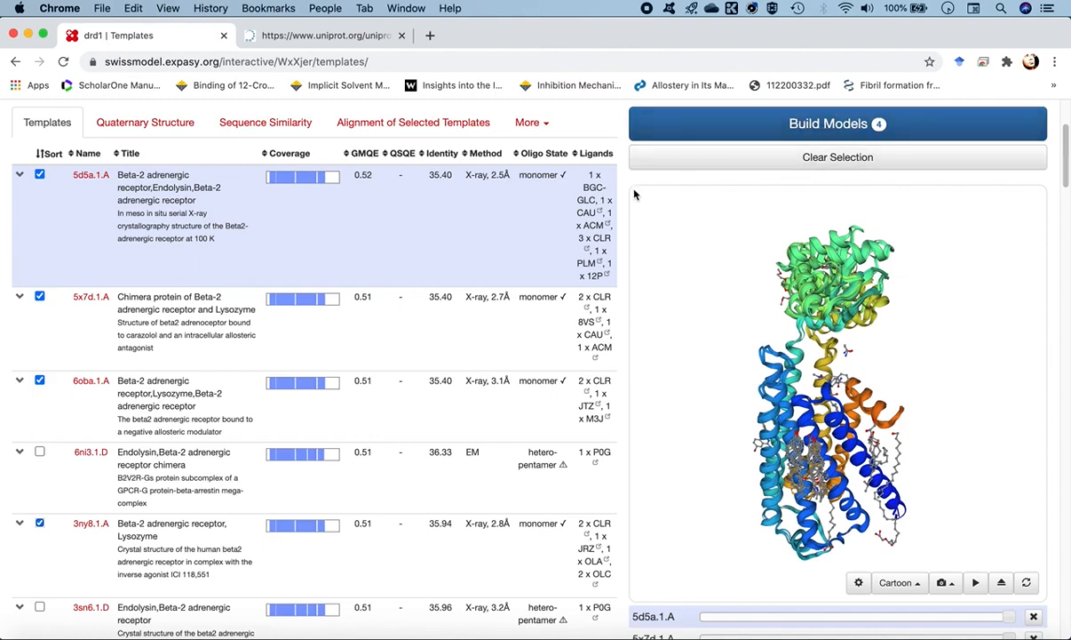
scroll(632, 198, up, 1)
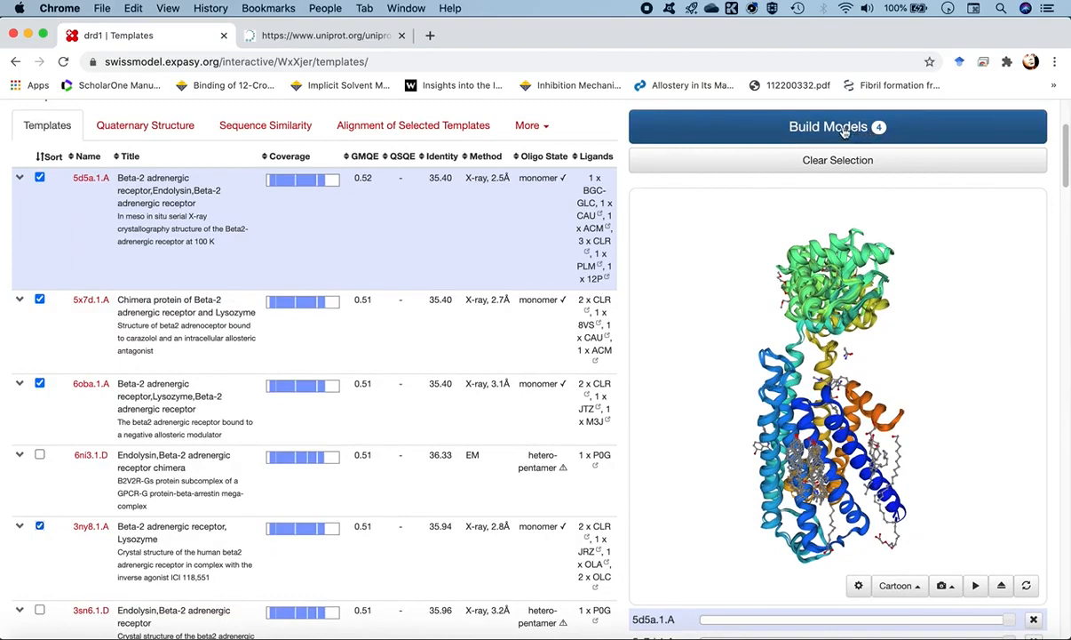
scroll(625, 239, up, 1)
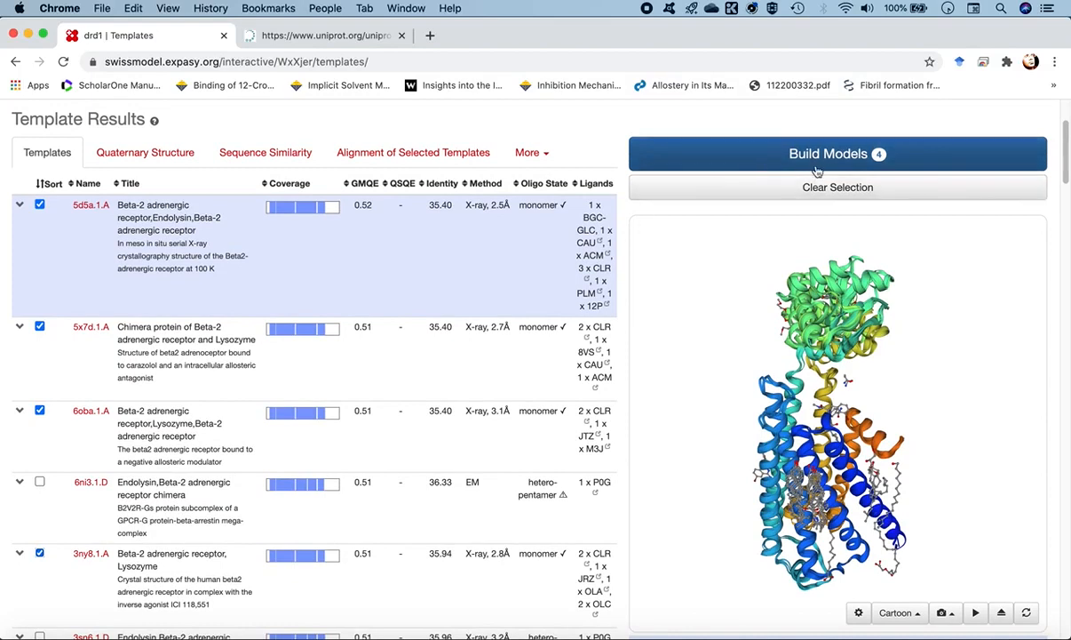
Build homology models from the four selected templates and look over the resulting models and their alignments.
click(832, 160)
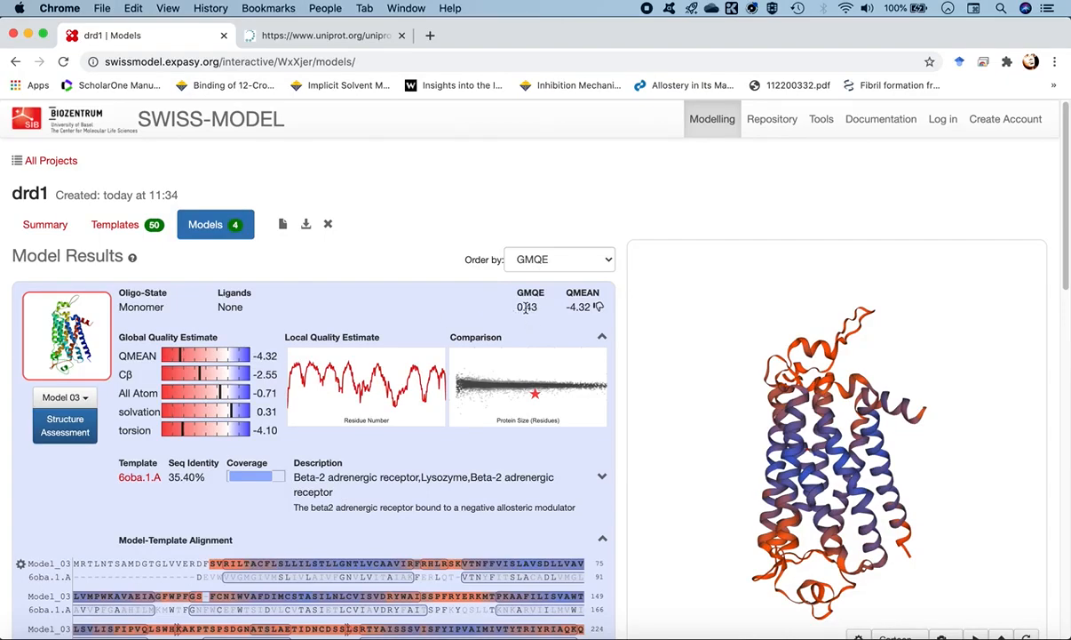
scroll(358, 366, down, 10)
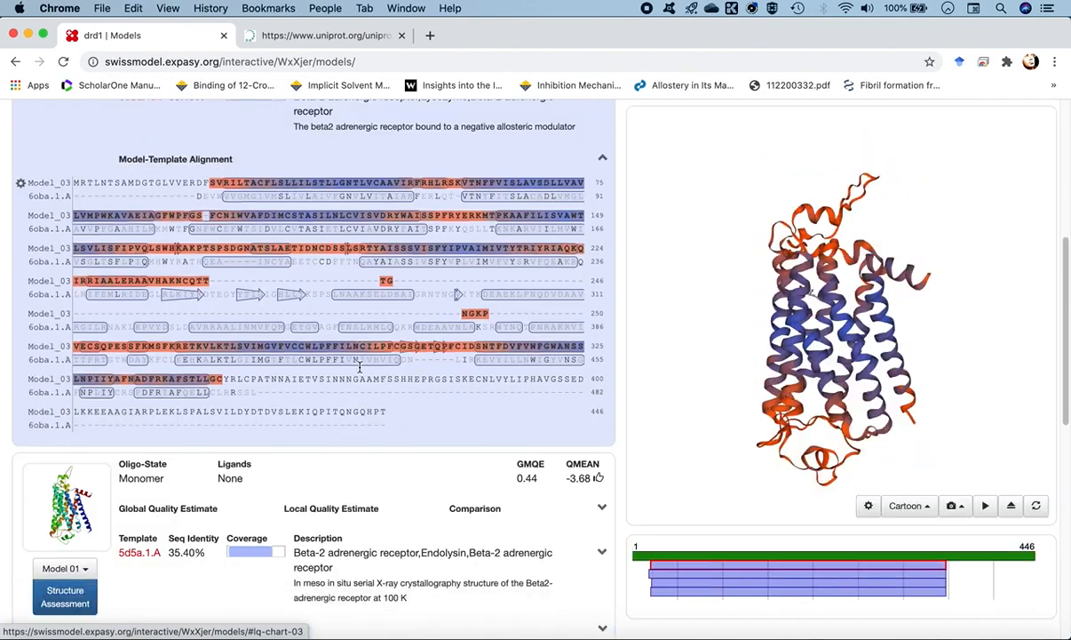
scroll(539, 376, down, 5)
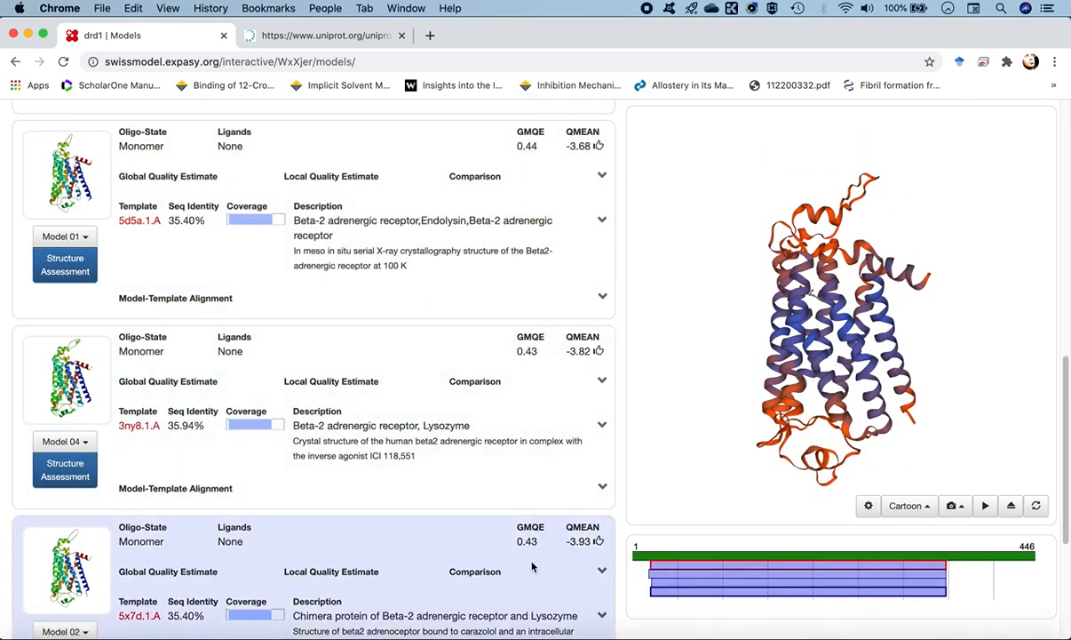
scroll(532, 567, down, 1)
scroll(532, 564, up, 6)
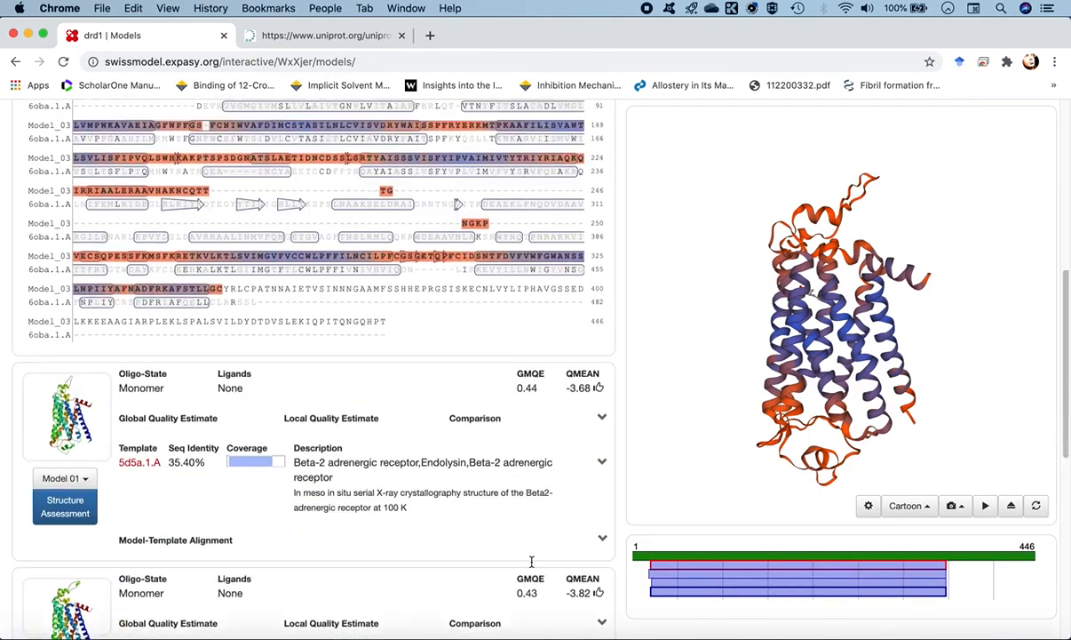
scroll(531, 561, up, 10)
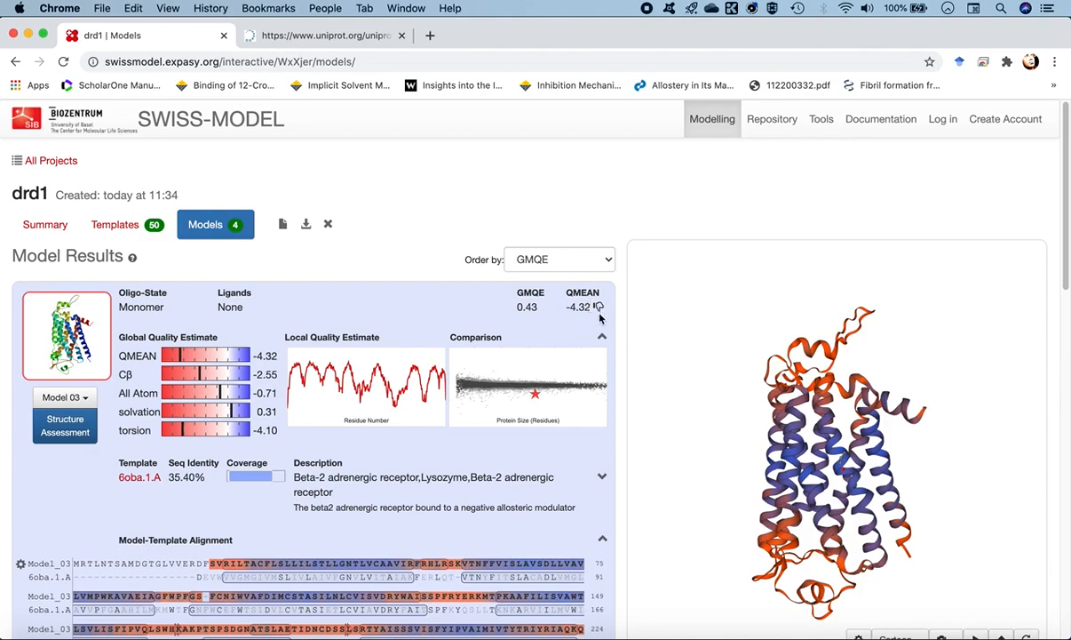
Compare the GMQE, QMEAN and sequence identity values of the four models in the results list.
scroll(426, 405, down, 6)
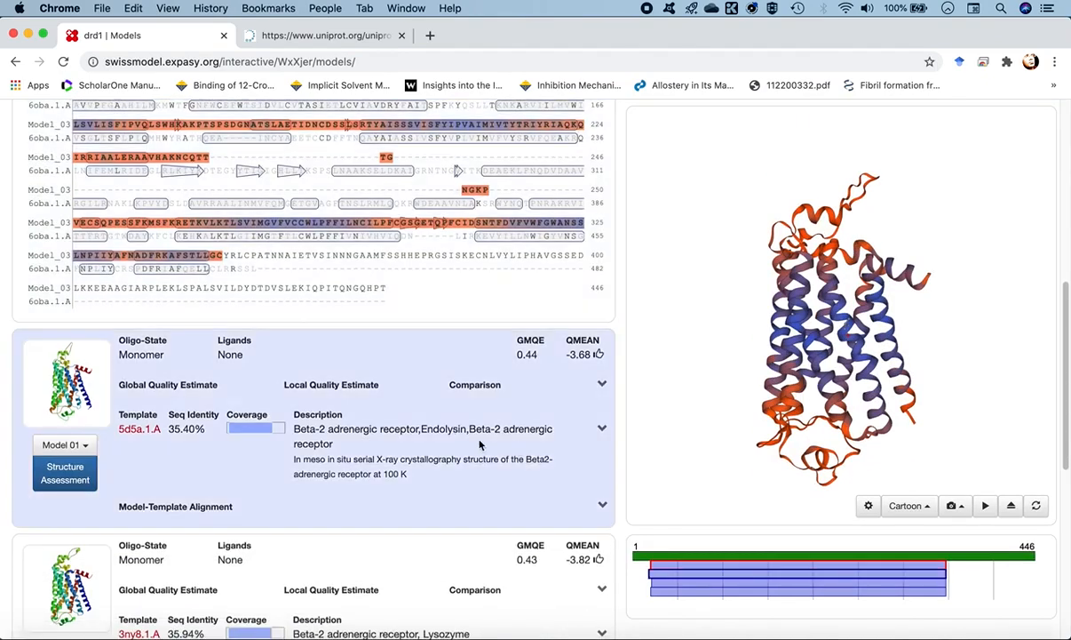
scroll(498, 435, down, 1)
scroll(515, 435, down, 1)
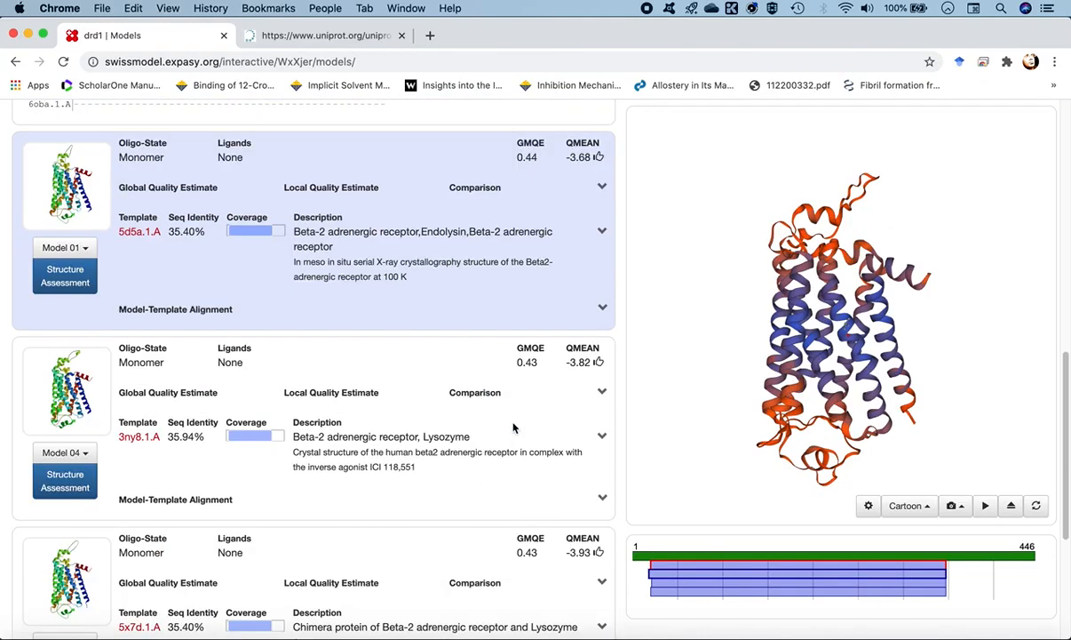
scroll(494, 452, down, 1)
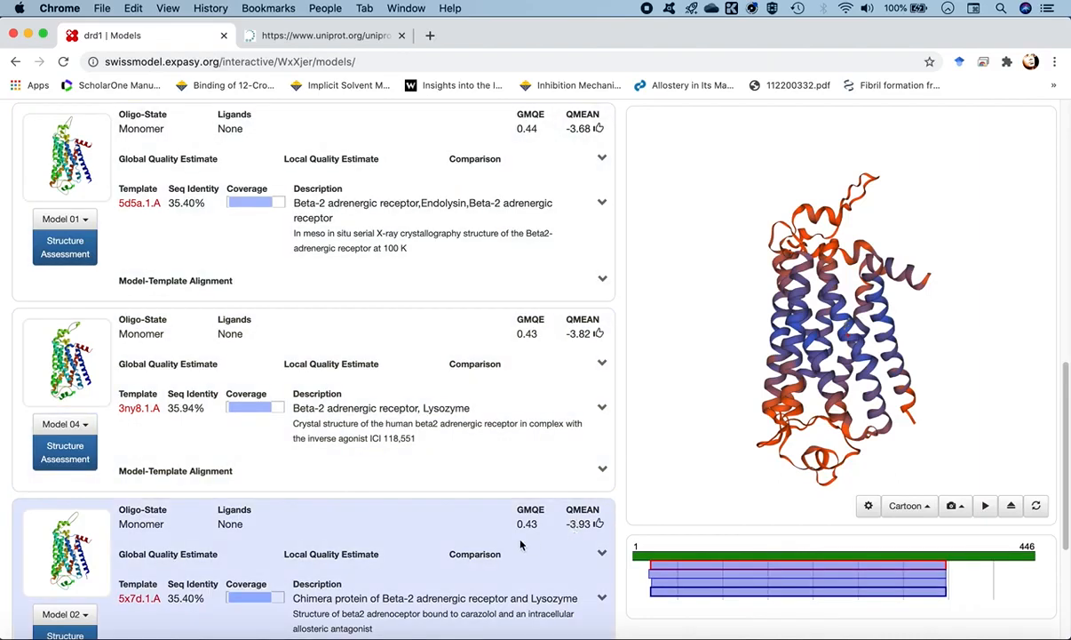
scroll(482, 503, down, 1)
scroll(481, 504, down, 1)
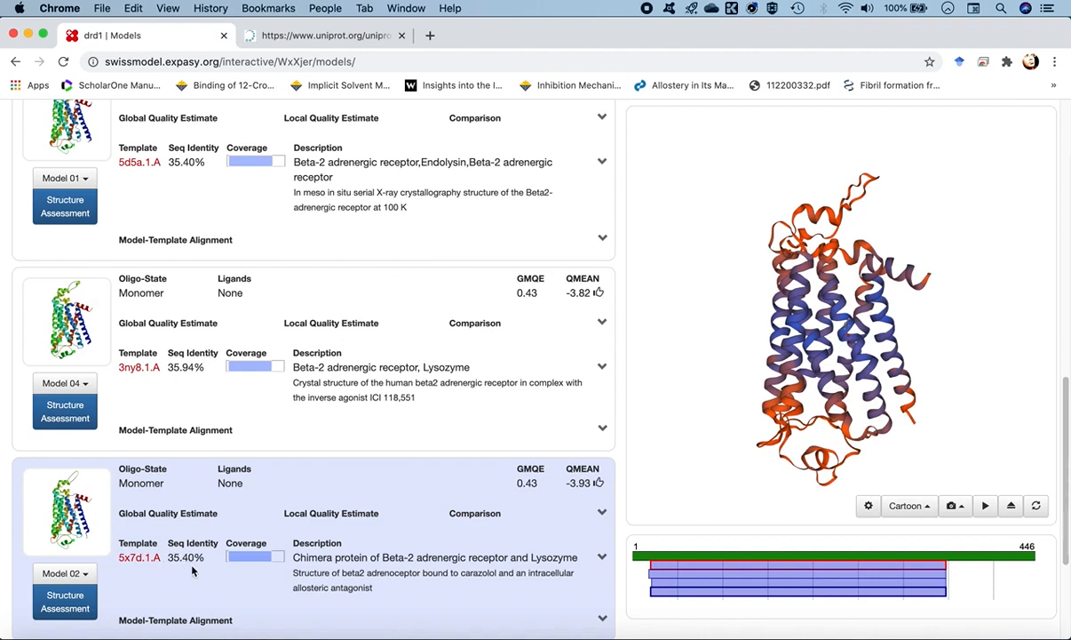
scroll(190, 570, down, 1)
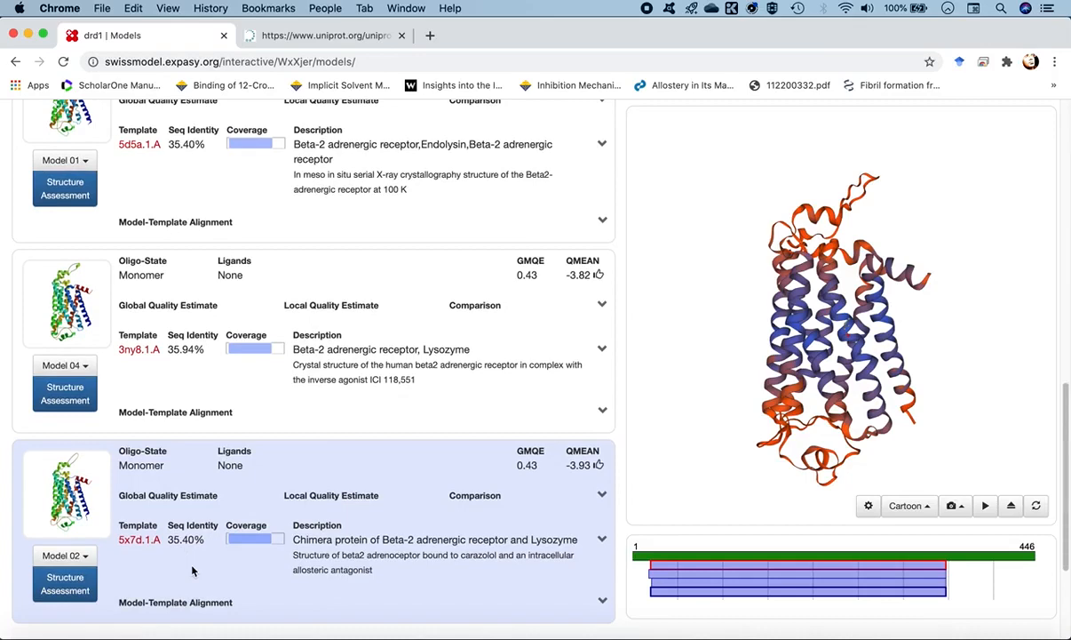
scroll(191, 570, up, 5)
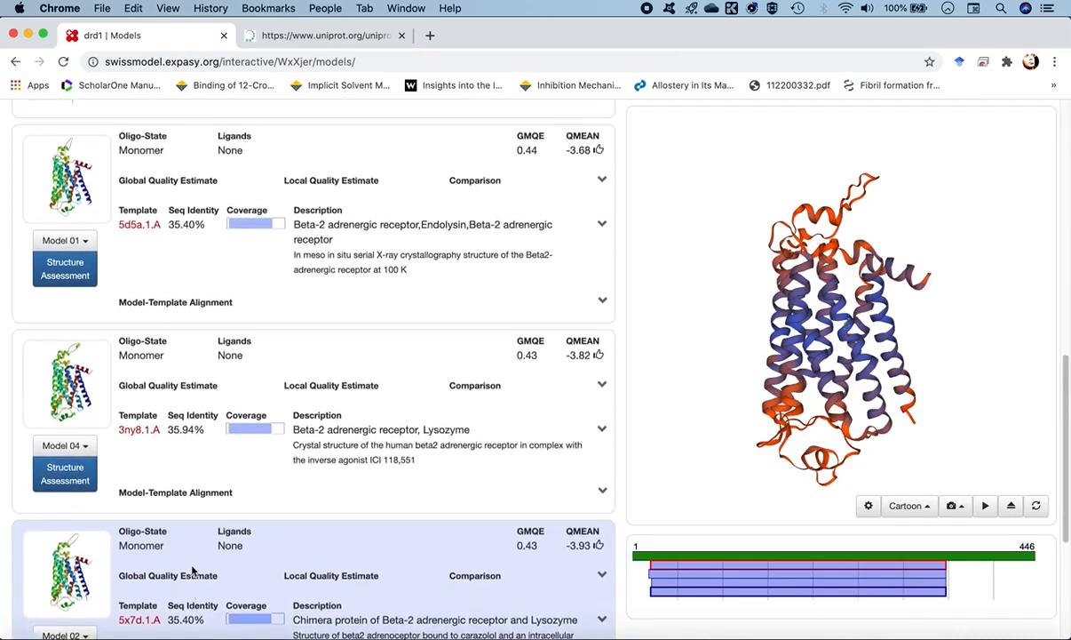
scroll(191, 571, up, 10)
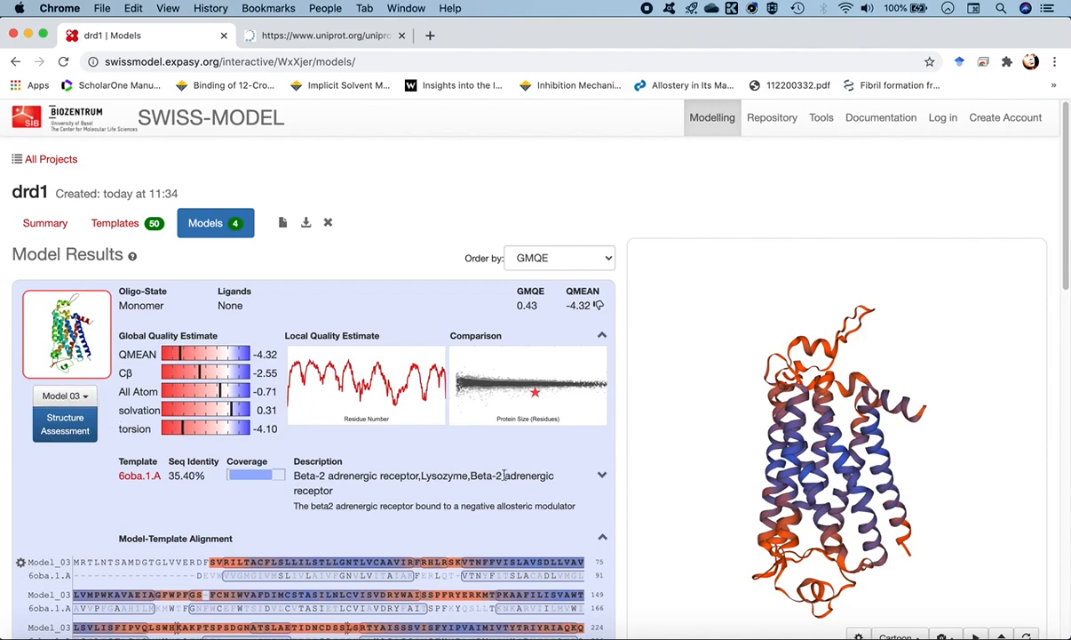
Expand the quality estimates of Model 01, built on 5d5a.1.A, and inspect its enlarged comparison plot against PDB structures.
scroll(500, 475, down, 5)
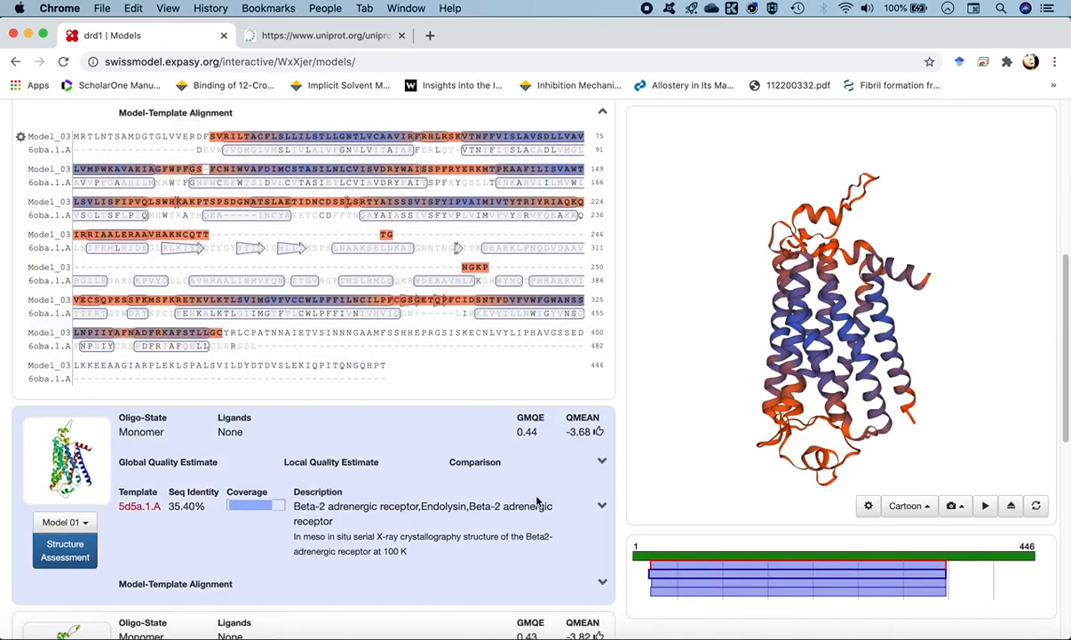
click(600, 463)
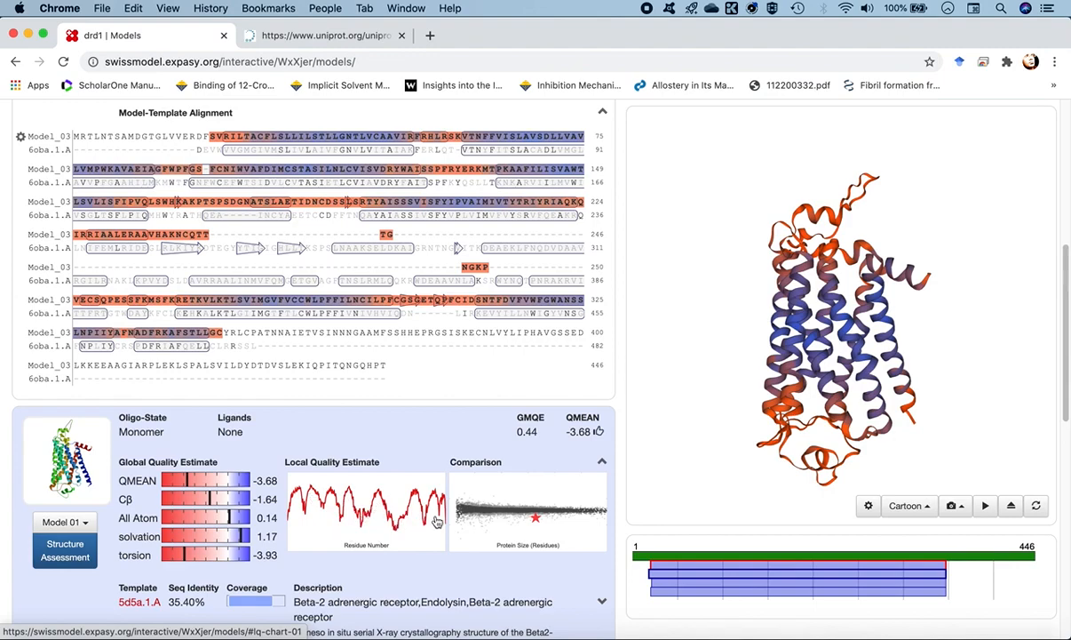
click(533, 505)
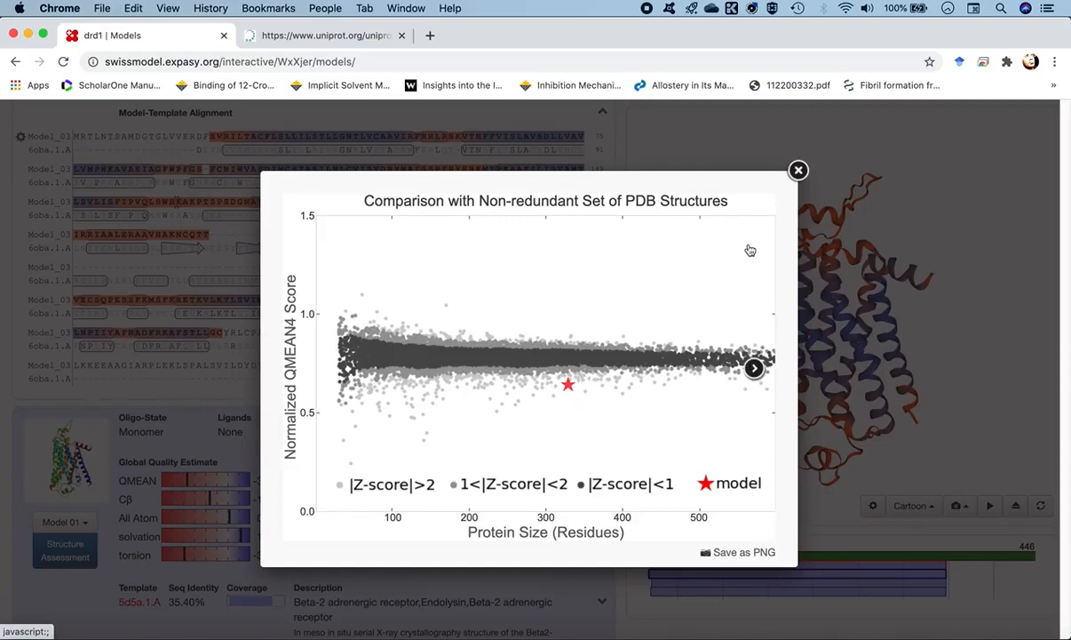
click(797, 172)
Expand the quality estimates of Model 04, built on 3ny8.1.A, and inspect its enlarged comparison plot.
scroll(466, 454, down, 5)
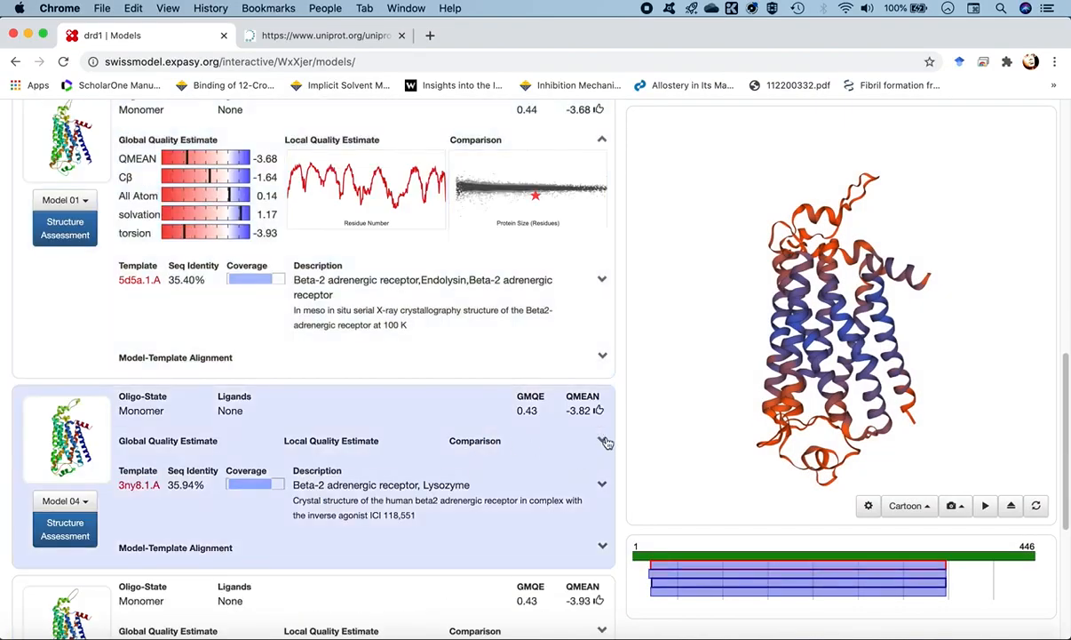
click(603, 441)
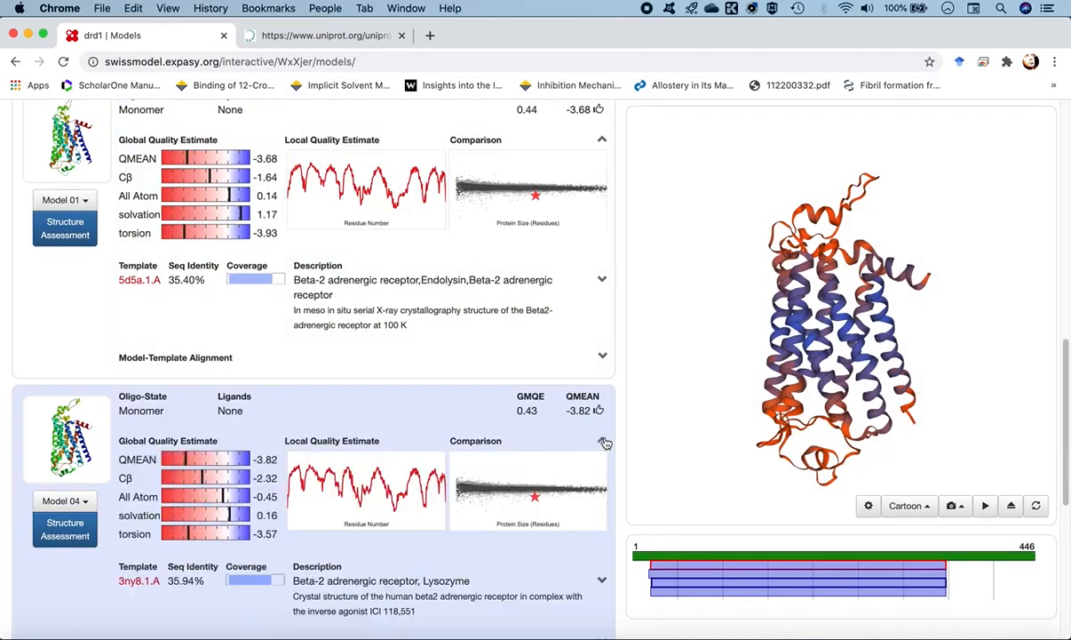
scroll(464, 406, down, 2)
click(511, 408)
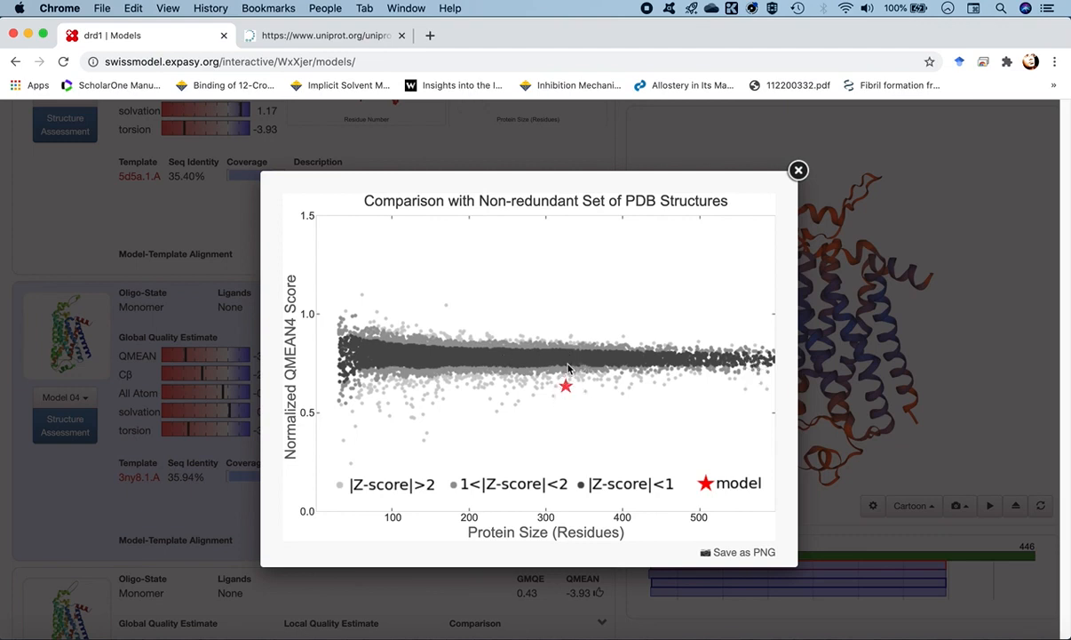
click(798, 169)
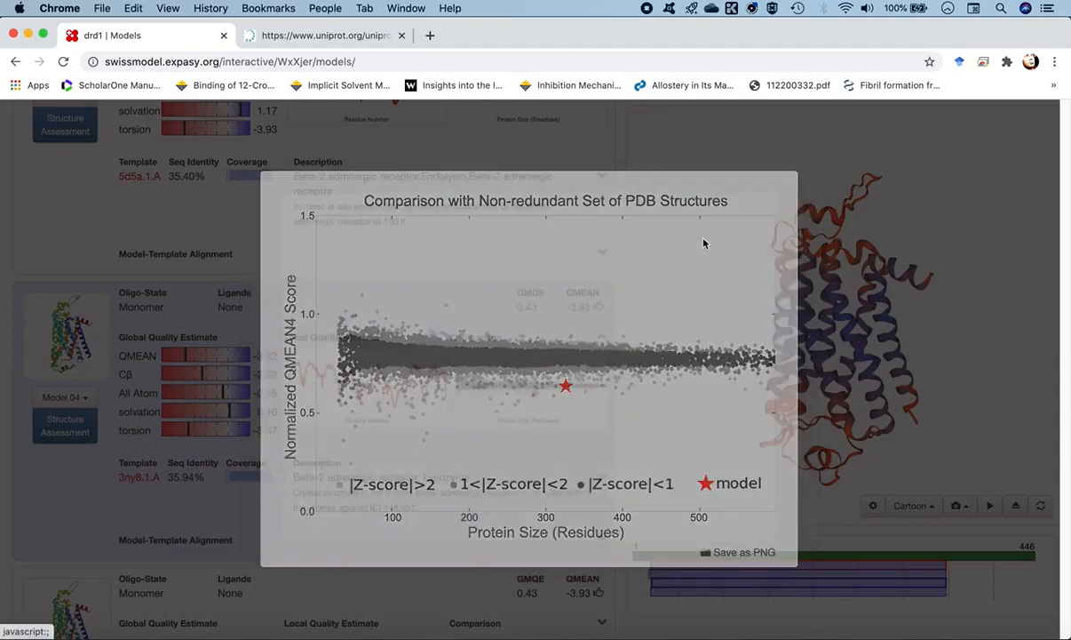
Expand the quality estimates of Model 02, built on 5x7d.1.A, and inspect its enlarged comparison plot.
scroll(556, 446, down, 3)
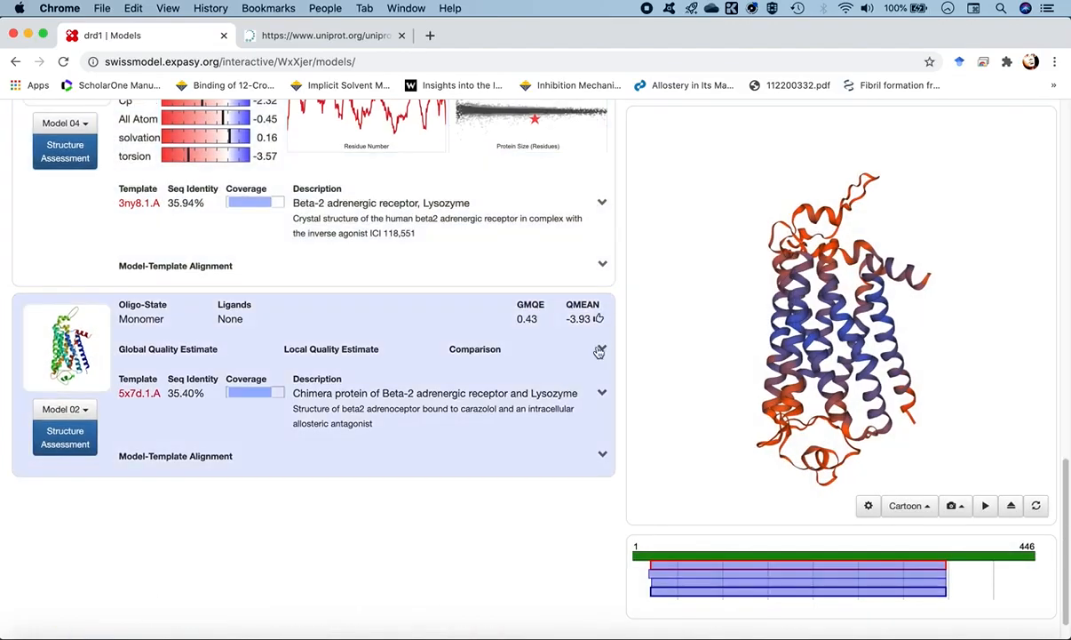
click(600, 352)
click(513, 384)
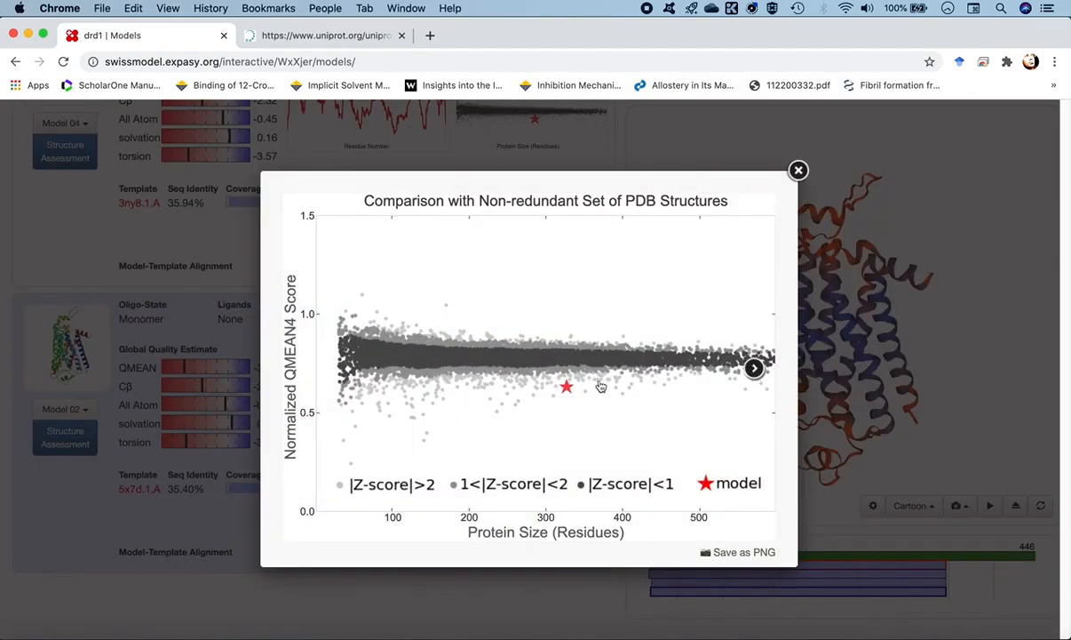
click(798, 170)
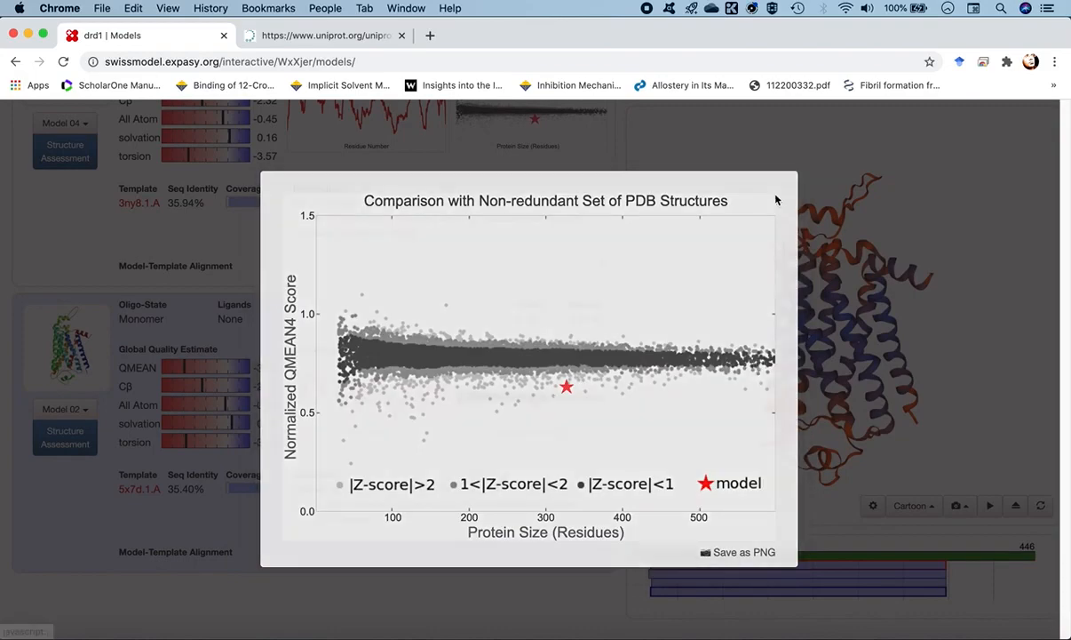
Compare the global and local quality estimates and comparison plots across all four models to find the best one.
scroll(526, 406, up, 15)
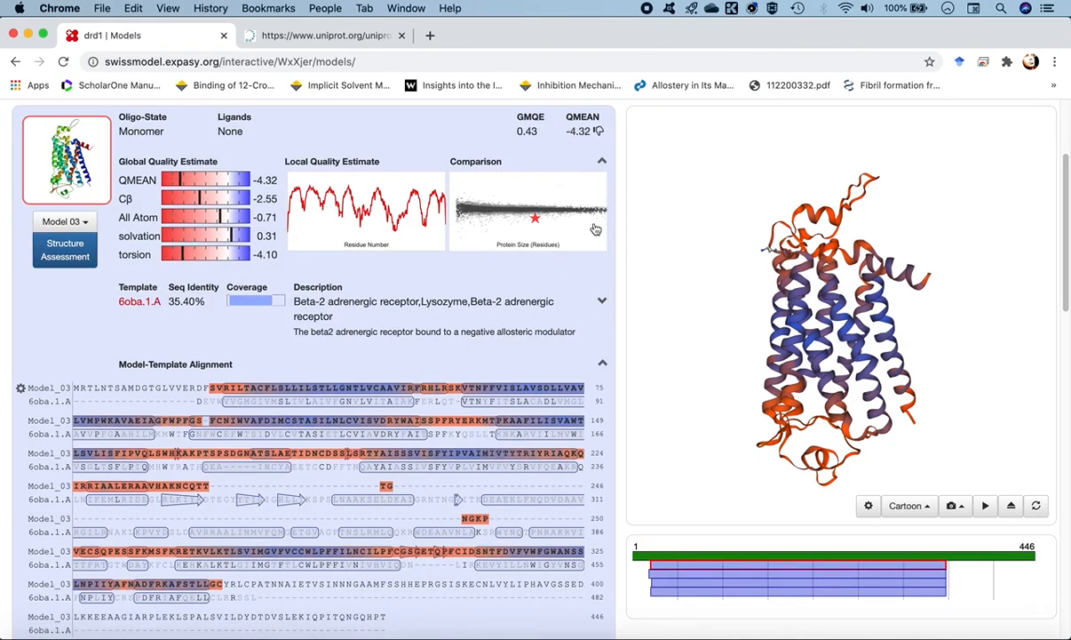
scroll(523, 376, down, 5)
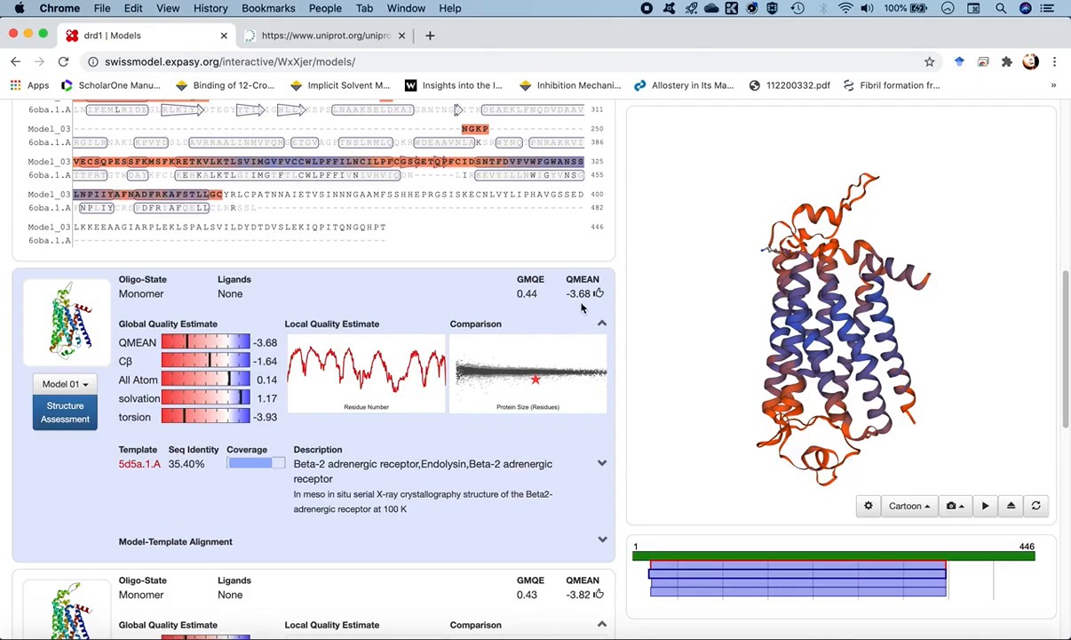
scroll(558, 382, down, 1)
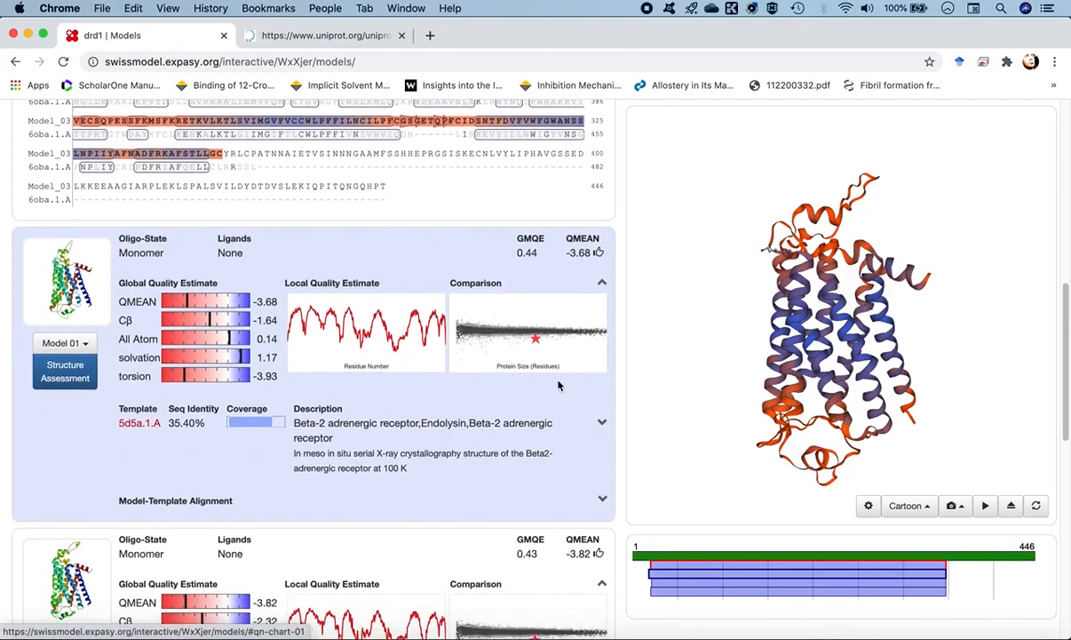
scroll(558, 385, down, 2)
scroll(558, 385, down, 1)
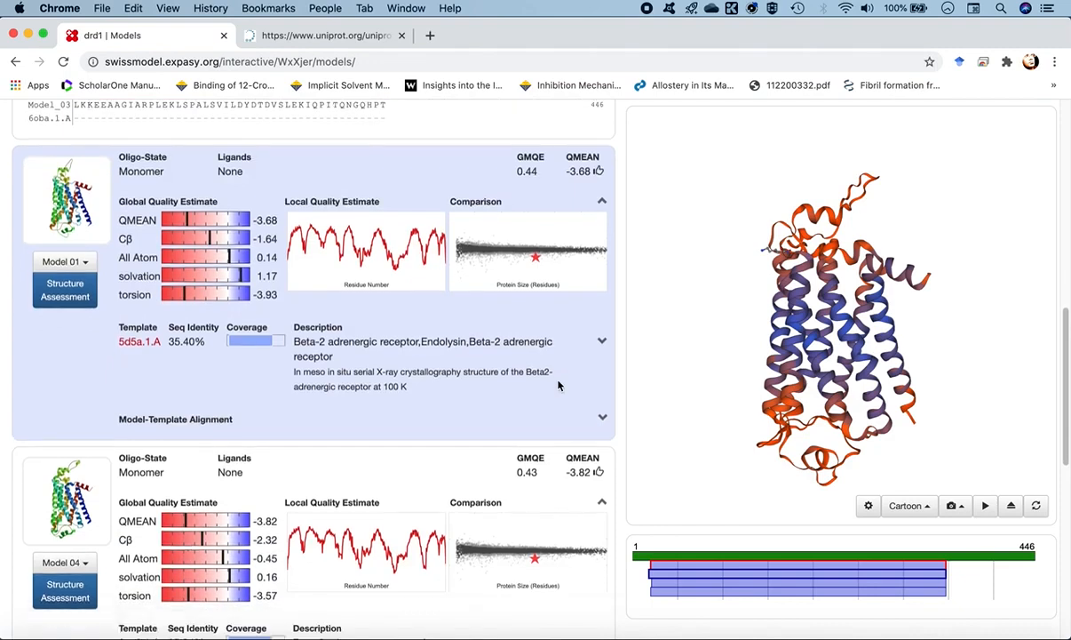
scroll(558, 385, down, 1)
scroll(558, 385, down, 1)
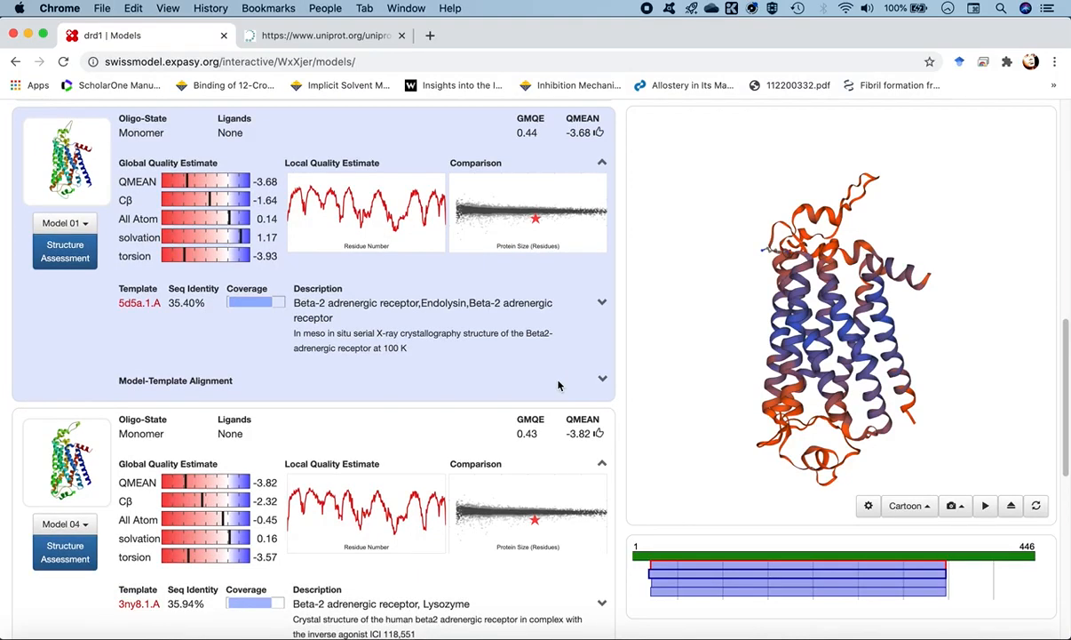
scroll(540, 403, down, 10)
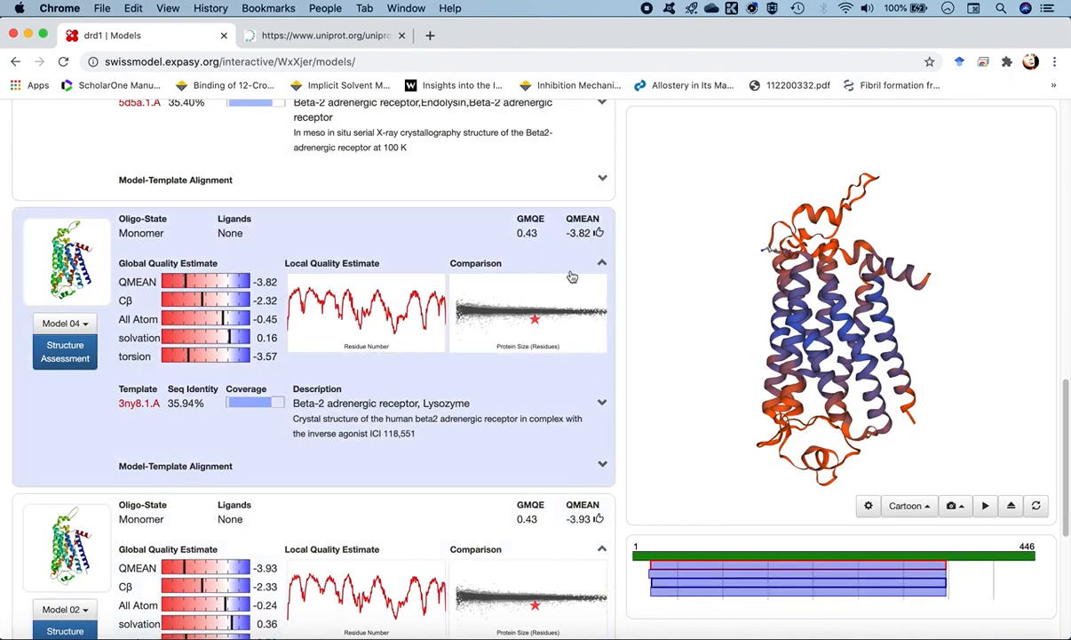
Expand the model-template alignment of Model 01 and review it alongside the model's quality estimates.
scroll(562, 390, up, 15)
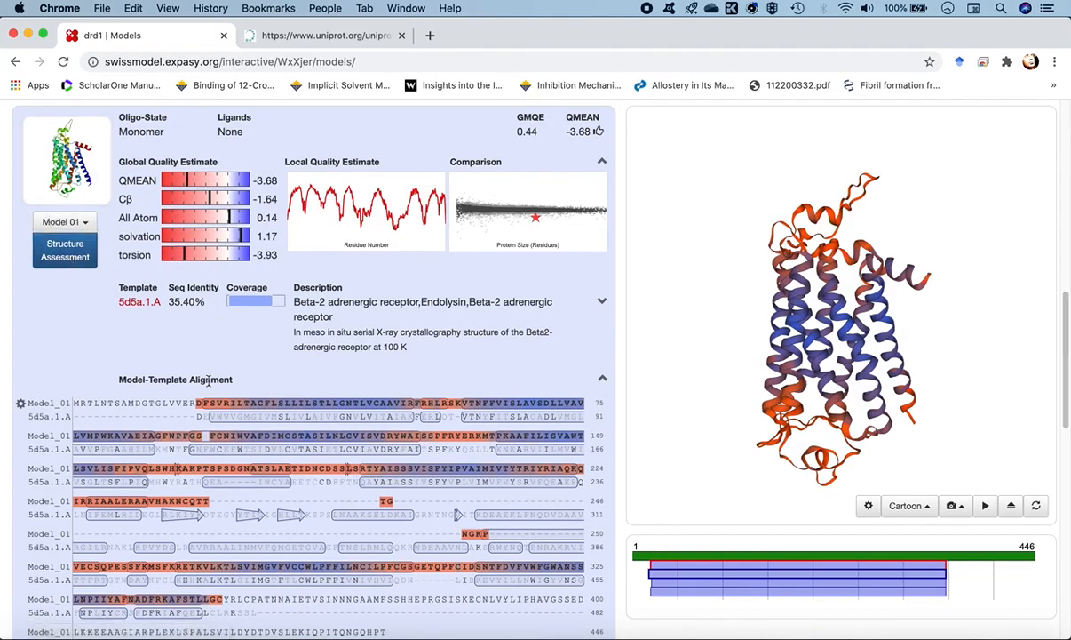
scroll(214, 389, up, 3)
scroll(213, 389, up, 3)
scroll(107, 364, down, 4)
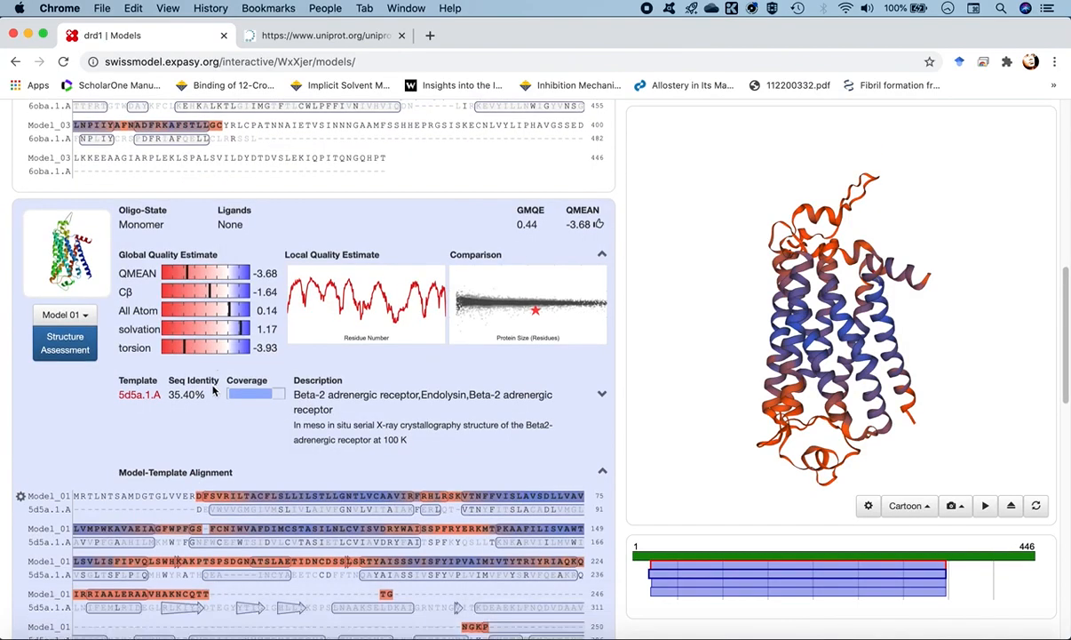
Open the structure assessment of Model 01 and examine its Ramachandran plot.
click(62, 353)
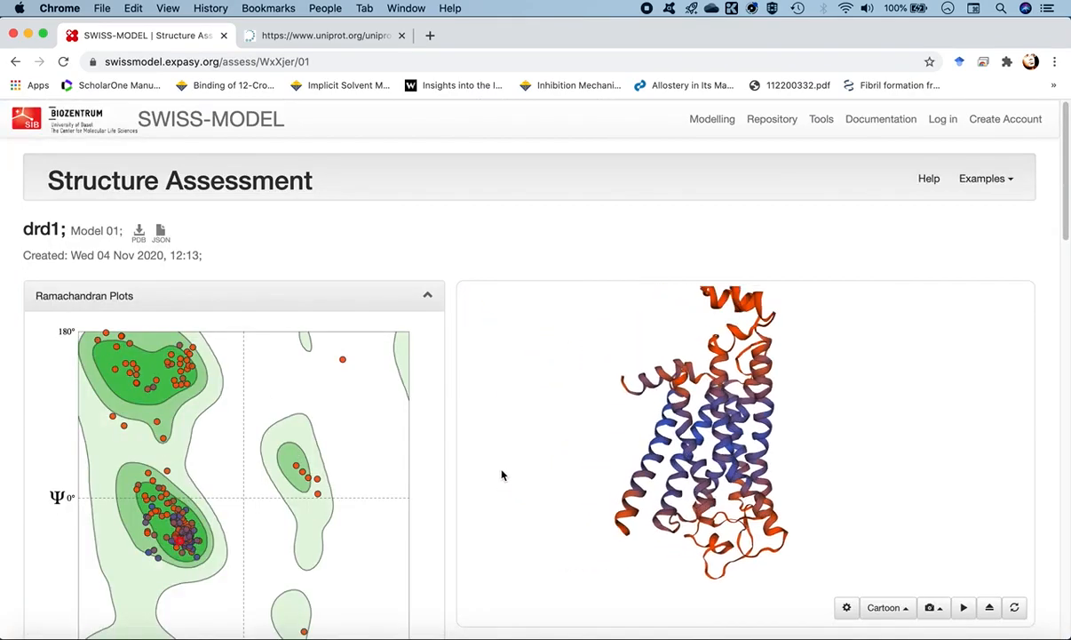
scroll(439, 484, down, 5)
scroll(438, 478, up, 3)
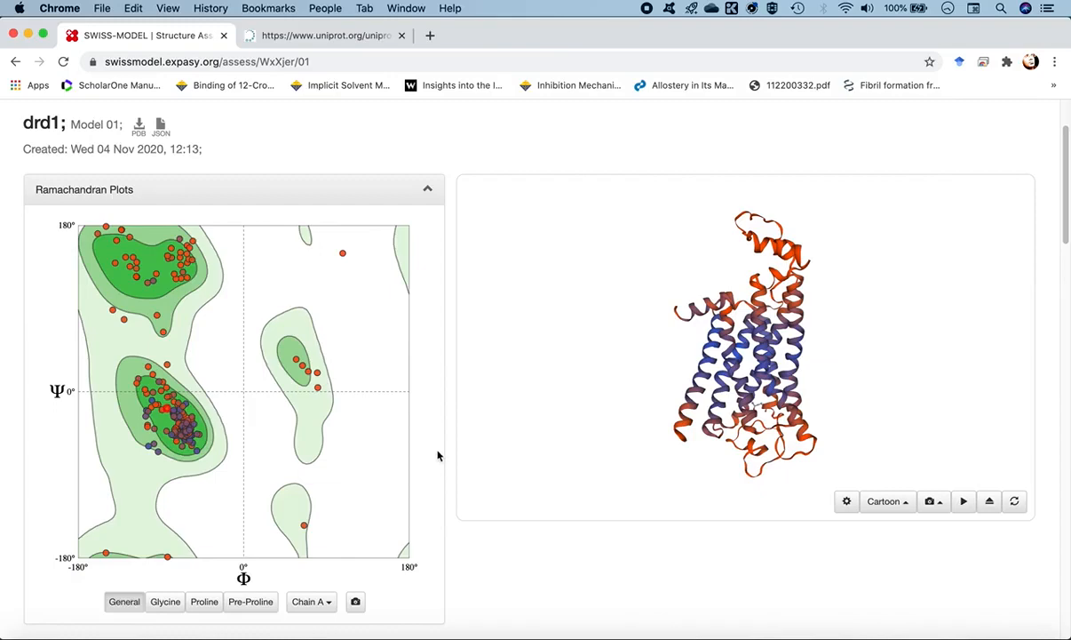
scroll(438, 456, down, 2)
Download the coordinates of Model 01 as model01_drd1.pdb into the Workspace_2 folder inside PH6051_caharacterisation_lectures.
scroll(203, 311, up, 5)
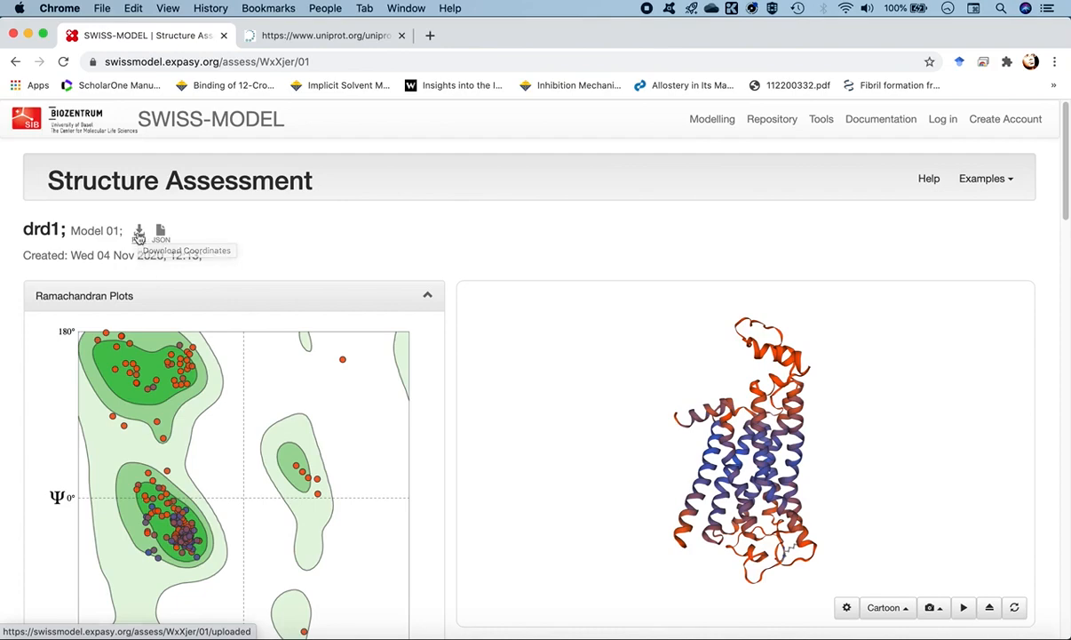
drag(761, 447, 717, 486)
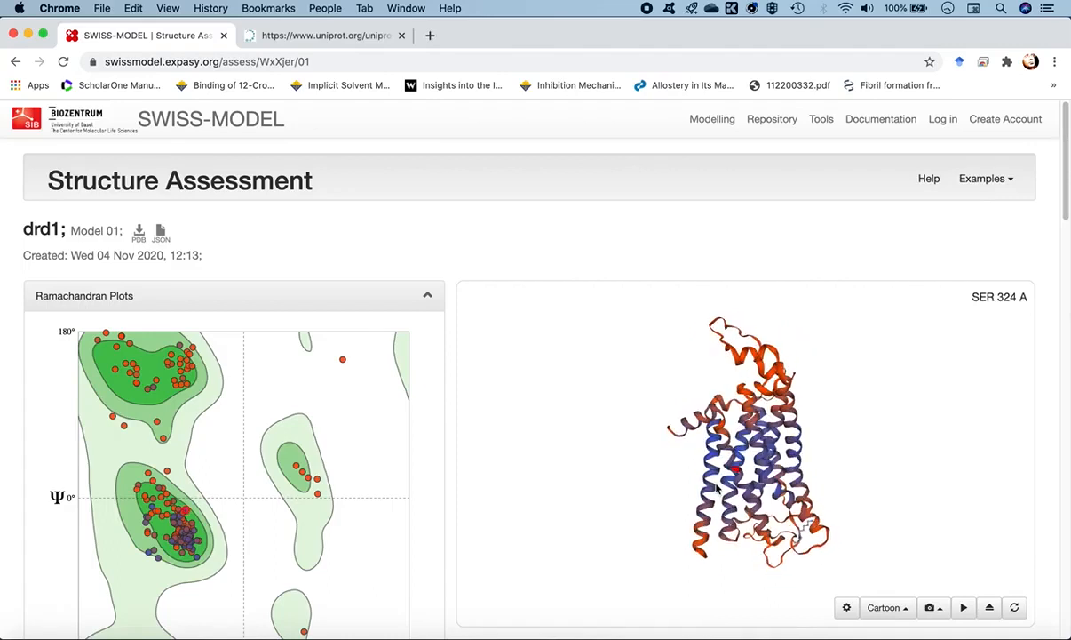
click(139, 235)
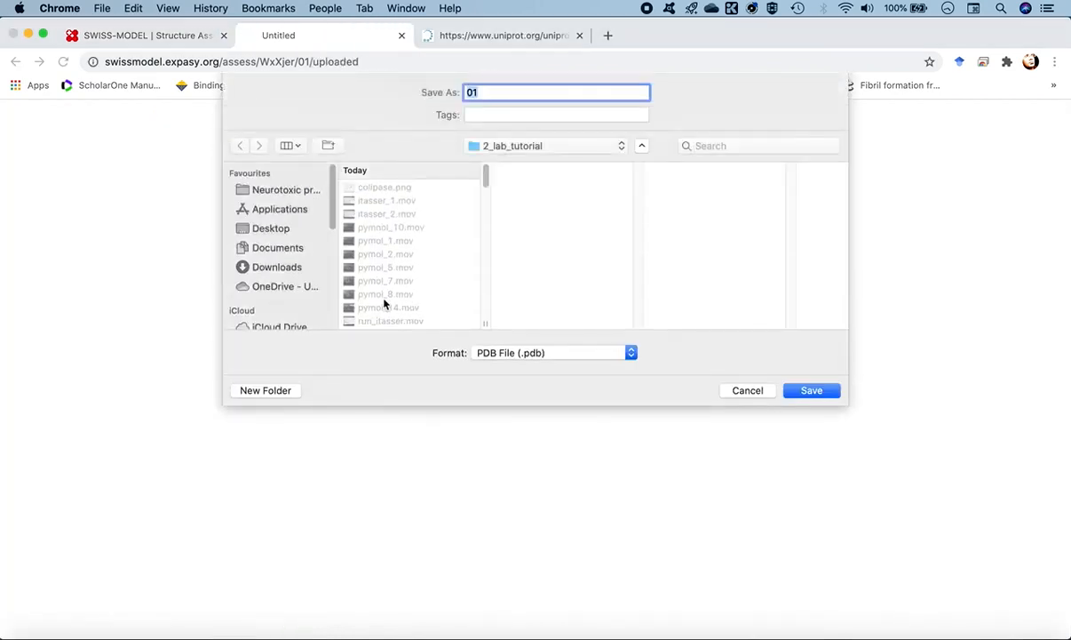
click(538, 154)
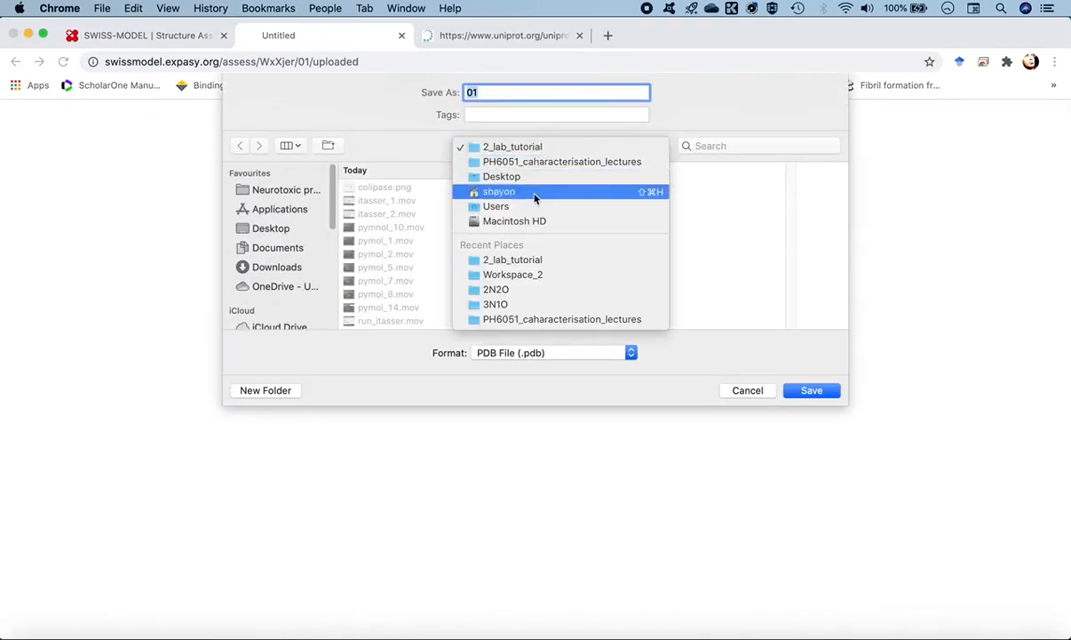
click(551, 163)
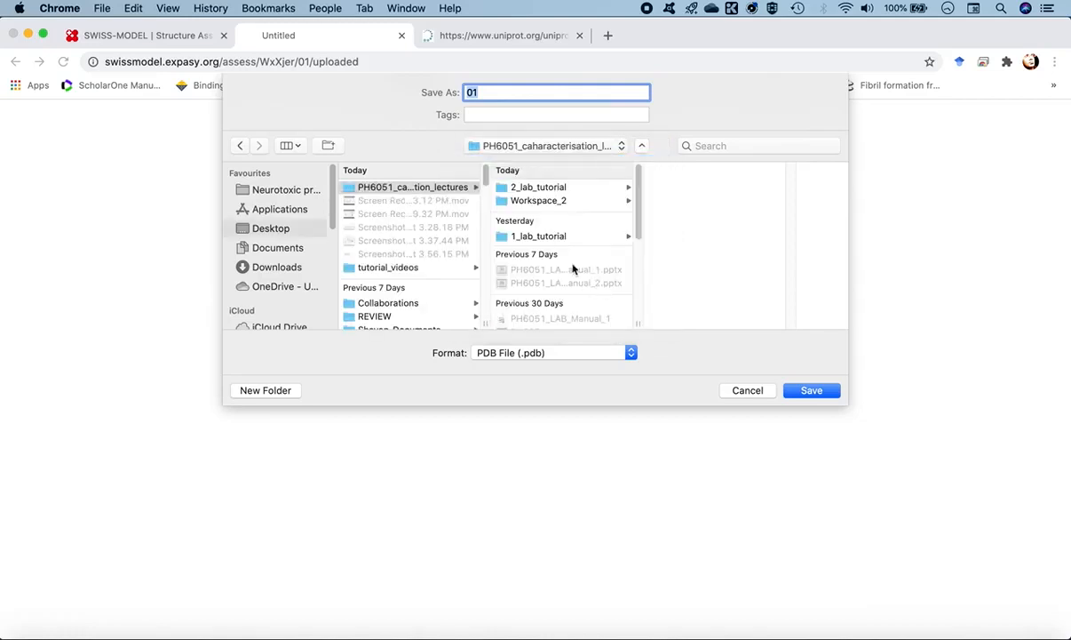
click(543, 200)
drag(496, 94, 434, 94)
text(model01_drd1)
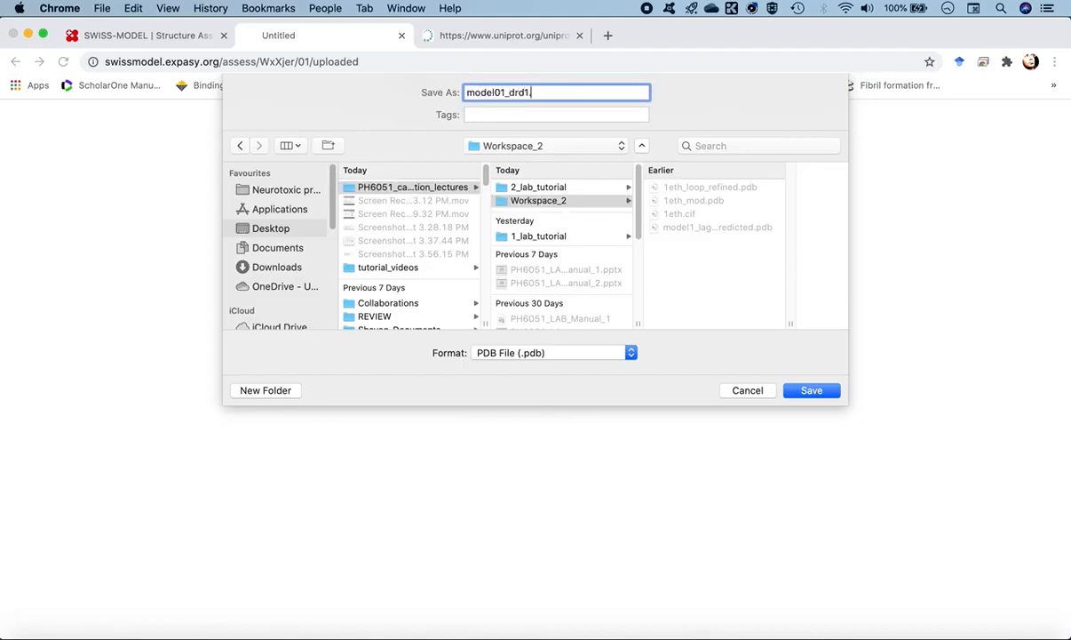
text(.pdb)
click(808, 391)
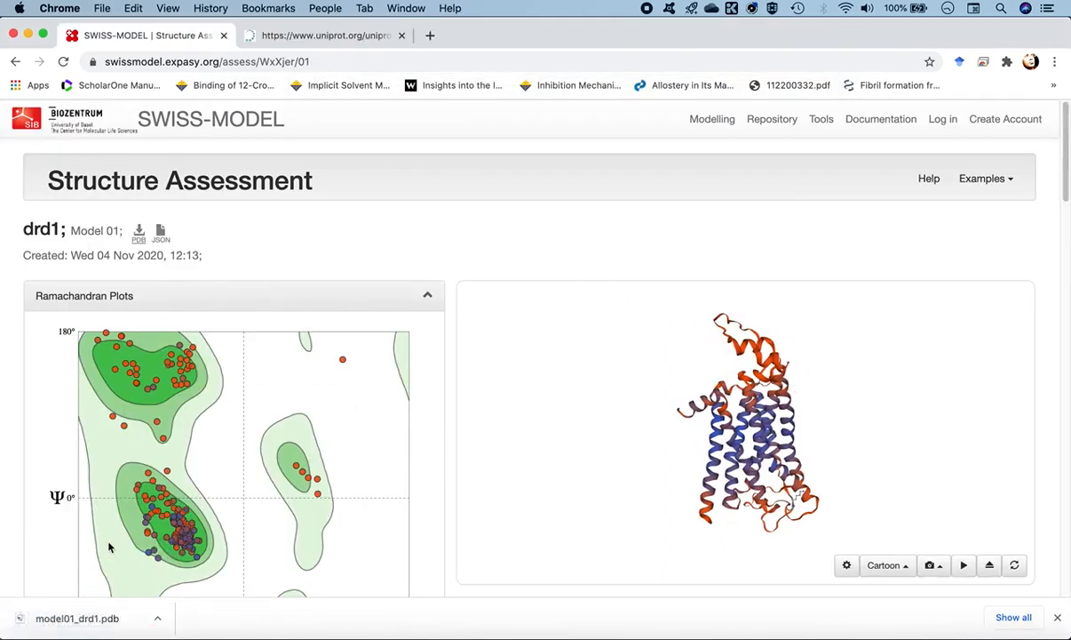
Open the downloaded model01_drd1.pdb in UCSF Chimera and rotate the receptor to inspect its helices and loops, turning it upside down.
click(89, 625)
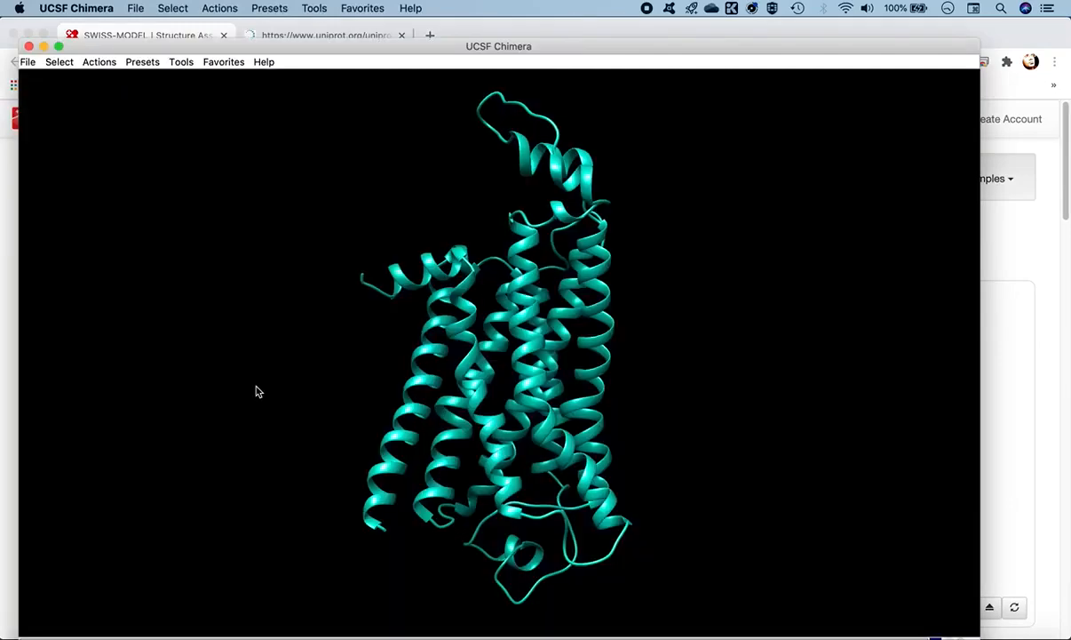
drag(531, 425, 514, 377)
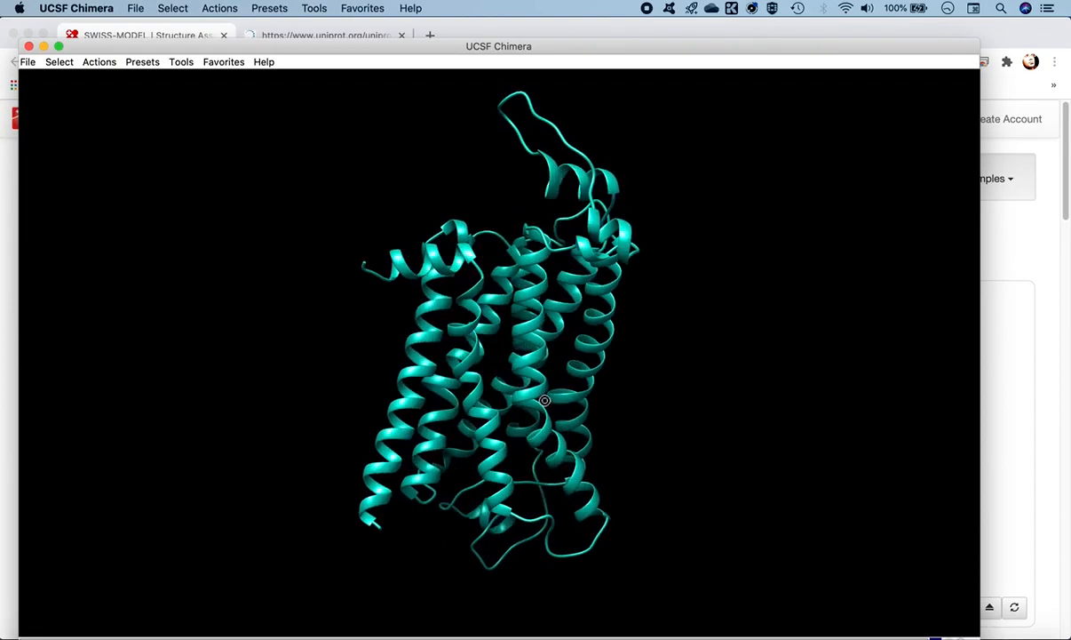
drag(454, 429, 469, 398)
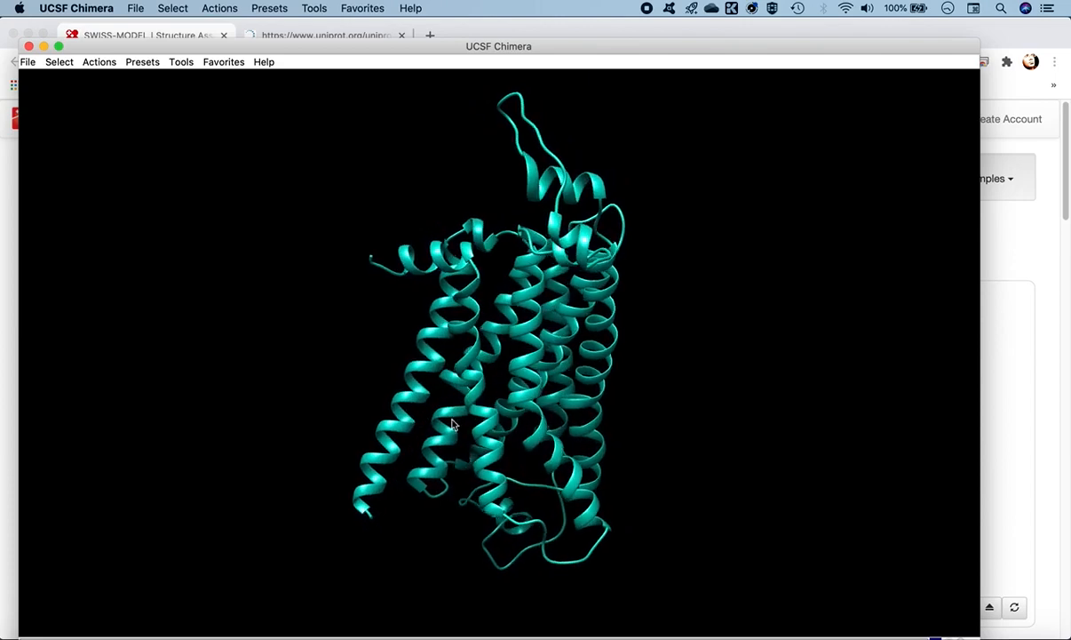
drag(506, 366, 627, 353)
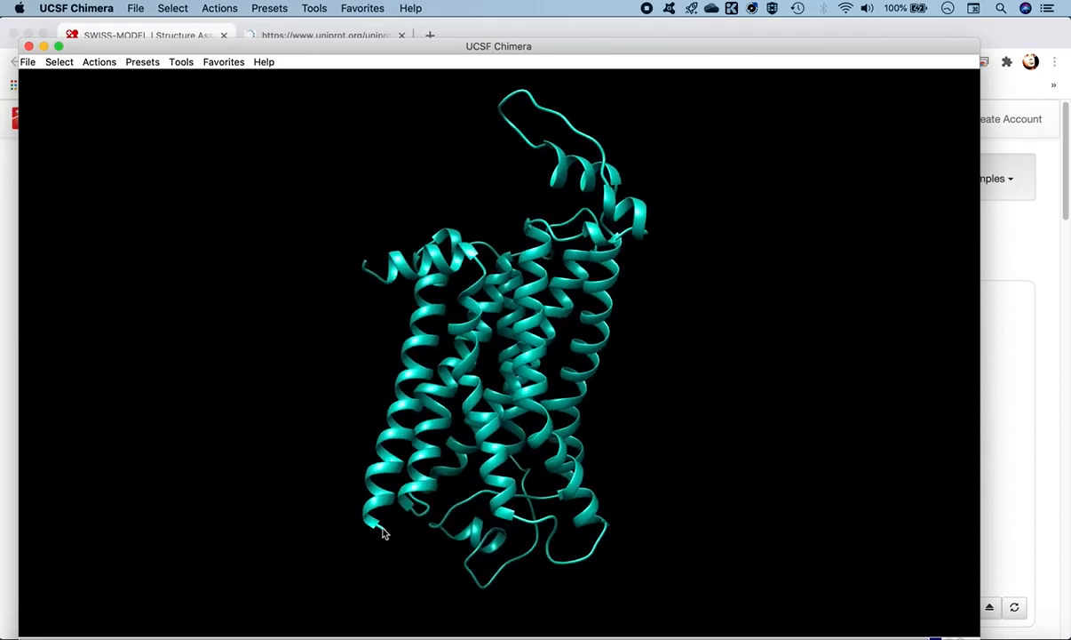
drag(438, 545, 444, 321)
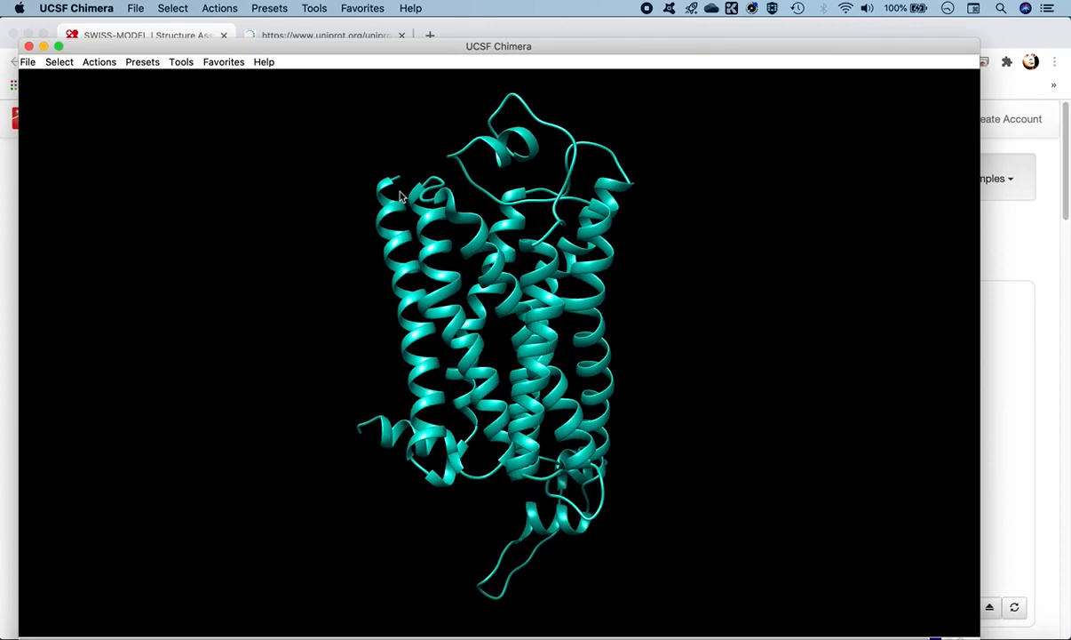